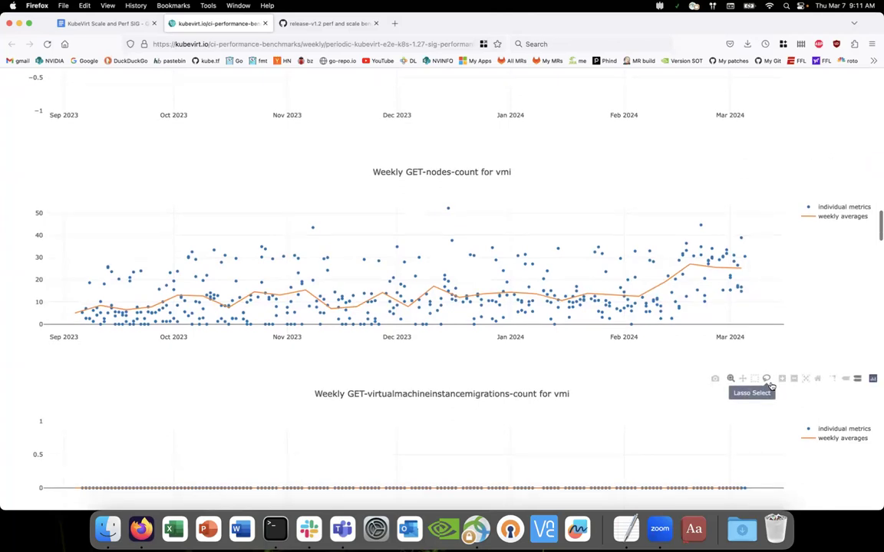
Step: Examine the weekly GET-nodes-count for vmi chart, focusing on the trend during February and March 2024
scroll(771, 385, "up", 2)
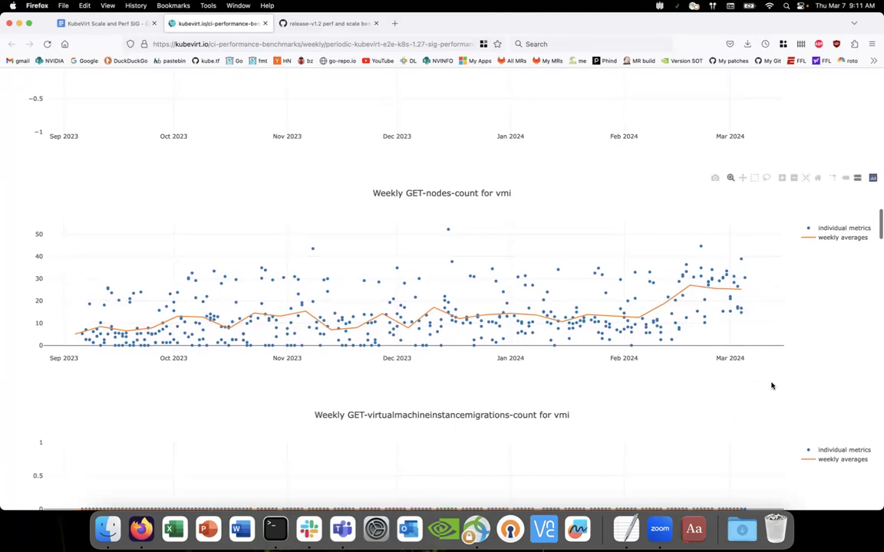
scroll(771, 386, "down", 1)
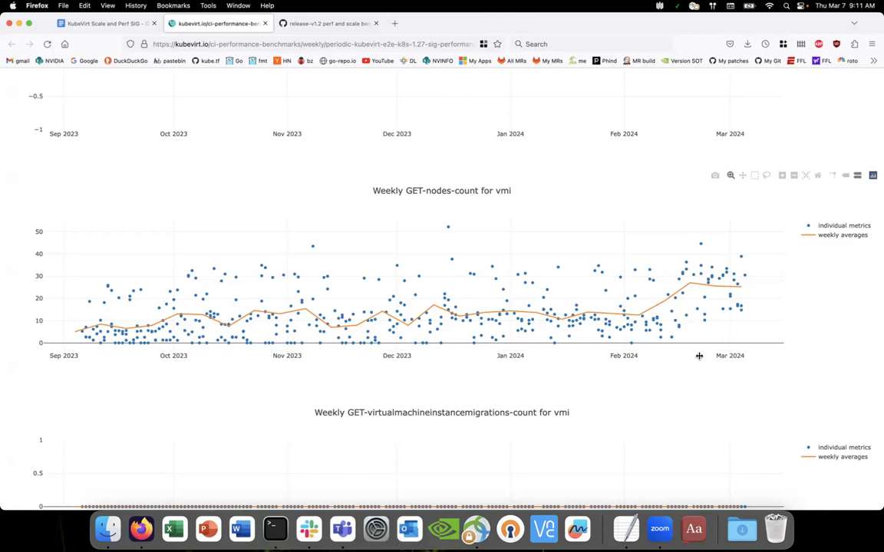
scroll(699, 356, "down", 1)
scroll(699, 356, "down", 1)
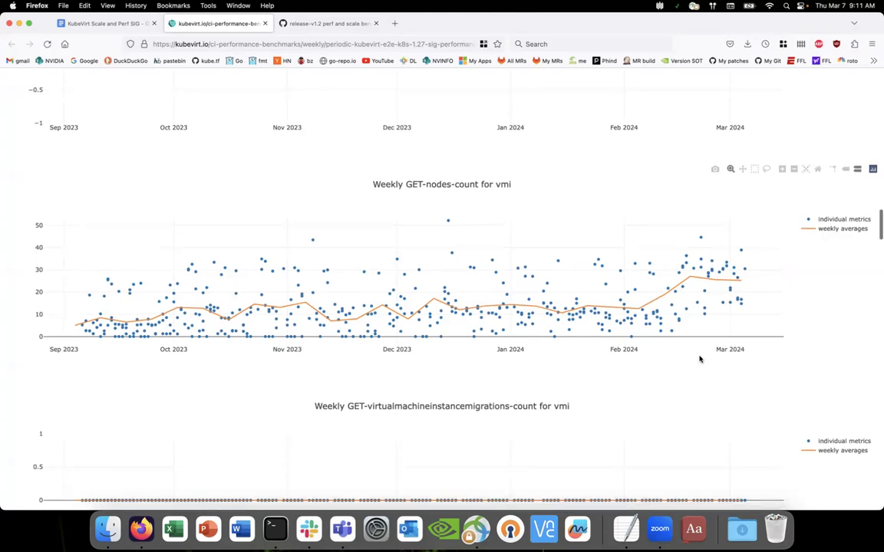
scroll(698, 358, "down", 1)
scroll(699, 359, "down", 1)
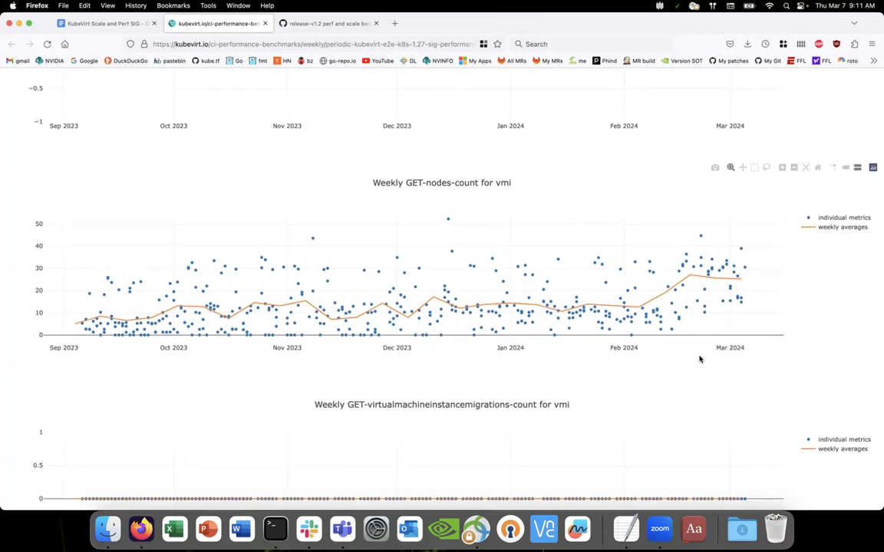
scroll(699, 358, "down", 1)
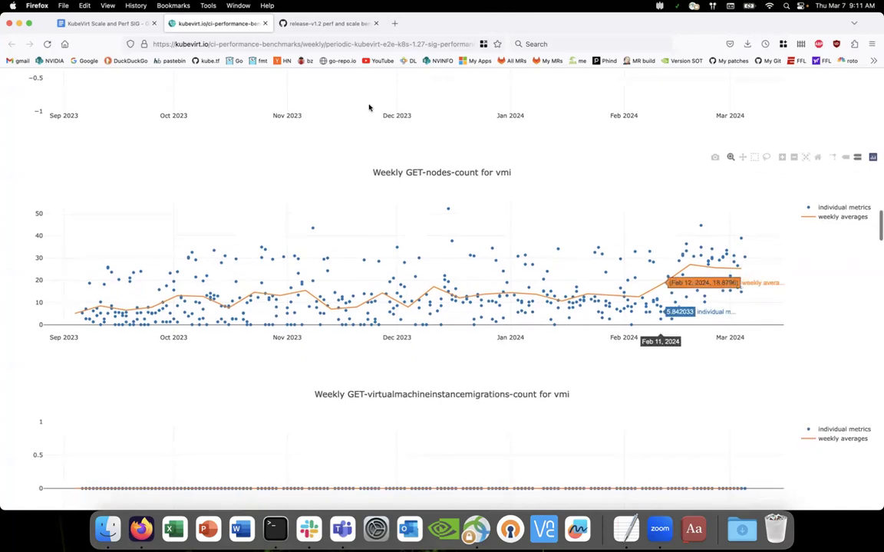
Step: Switch to the open GitHub pull request page and open the kubevirt repository's list of pull requests
left_click(280, 21)
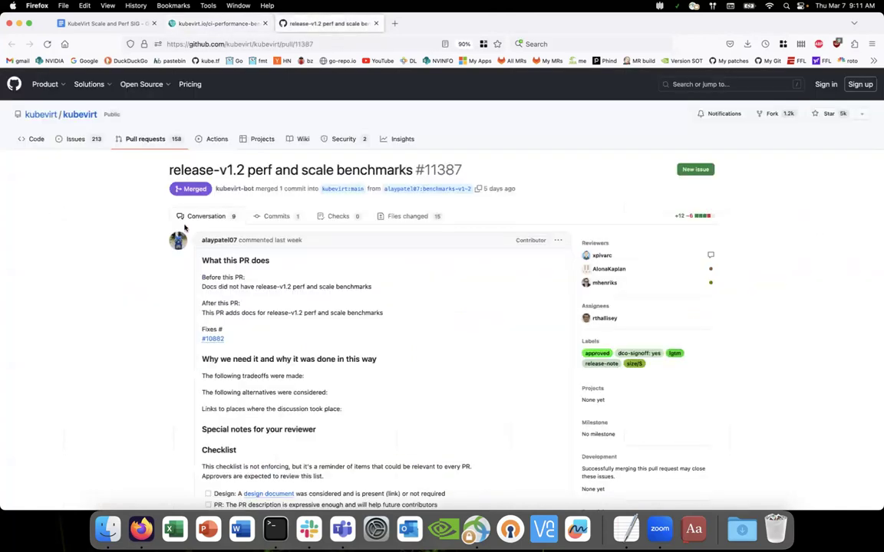
left_click(152, 138)
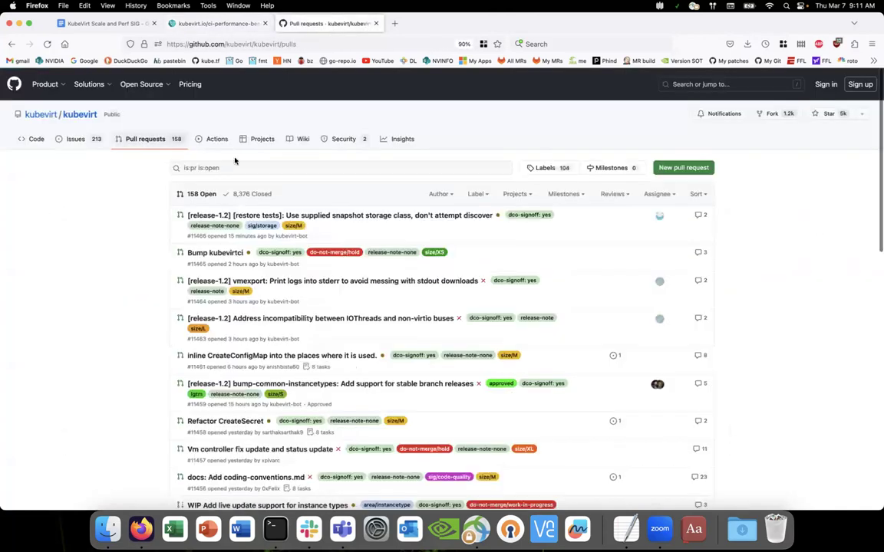
left_click(258, 169)
type("date")
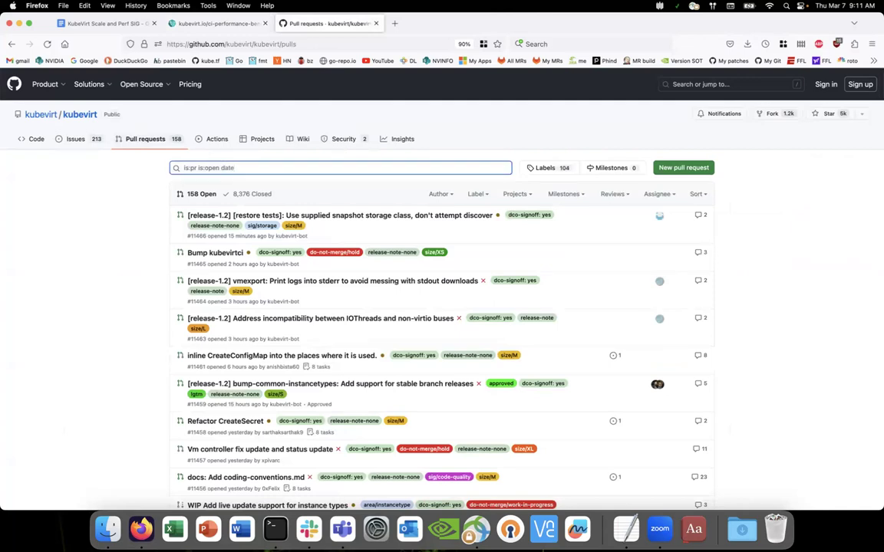
key("BackSpace")
key("BackSpace")
key("BackSpace")
key("BackSpace")
key("BackSpace")
Step: Replace the open-state filter with merged:>=2024-02-18 and list the pull requests merged since that date
double_click(211, 168)
key("BackSpace")
key("BackSpace")
key("BackSpace")
type("merged:>=2024")
type("-02-18")
key("Return")
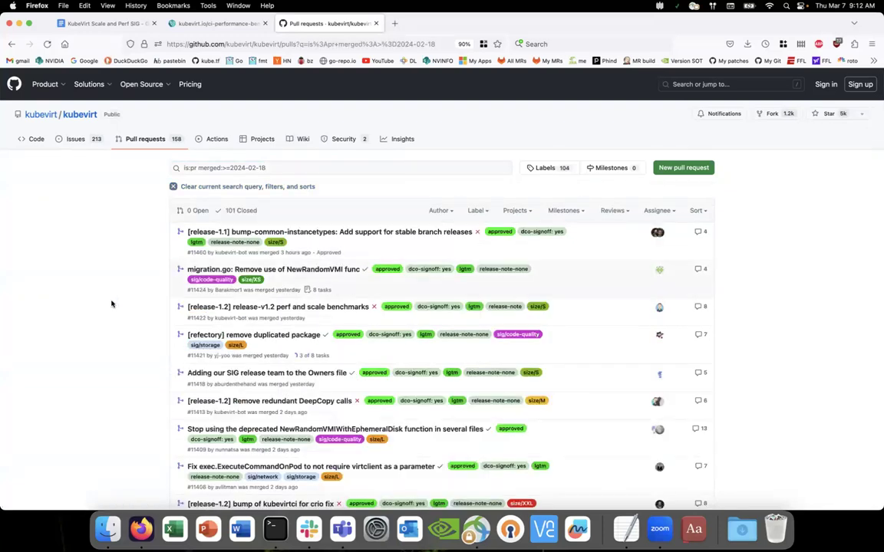
scroll(111, 304, "down", 1)
scroll(111, 305, "down", 1)
scroll(112, 305, "up", 1)
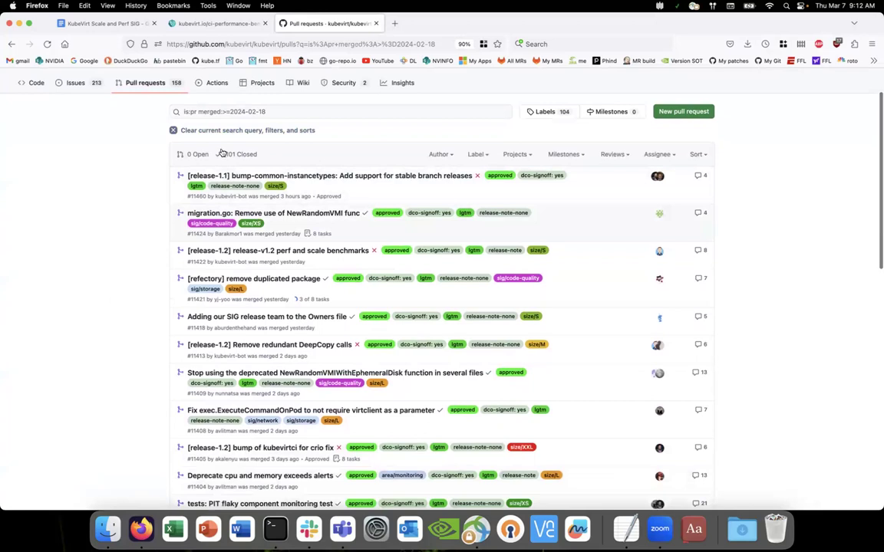
Step: Try to bound the merge date by adding merged:<=2024-02-22 to the query, and look through the resulting list
double_click(251, 112)
key("super+c")
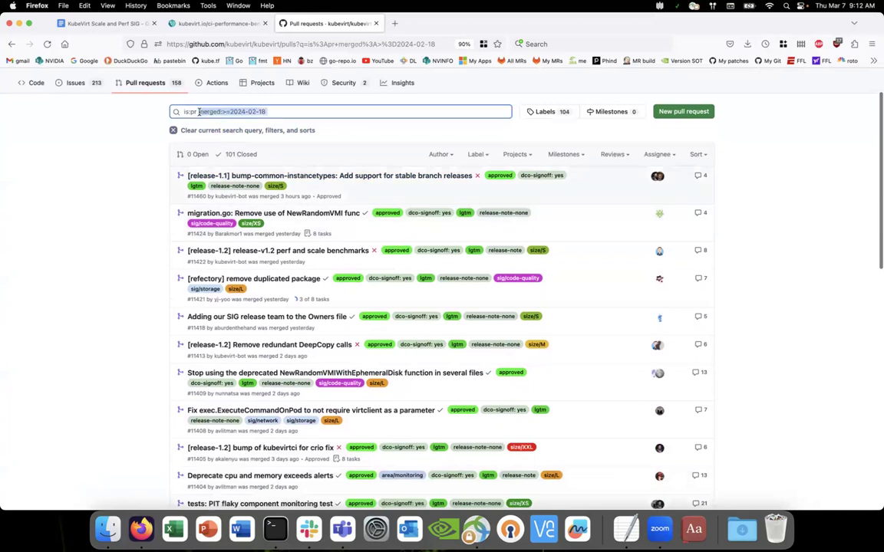
left_click(284, 113)
key("super+v")
left_click(294, 112)
key("BackSpace")
type("<")
key("BackSpace")
type("<")
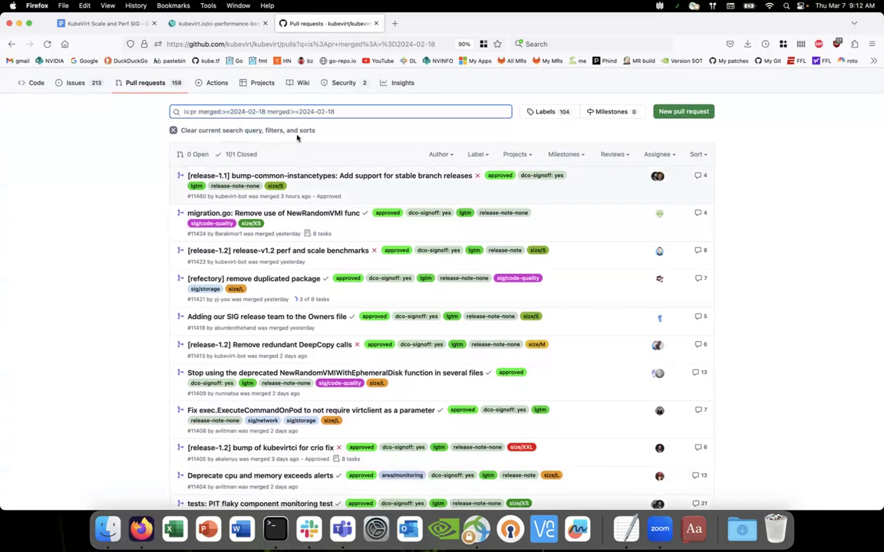
left_click(339, 108)
key("BackSpace")
key("BackSpace")
type("22")
key("Return")
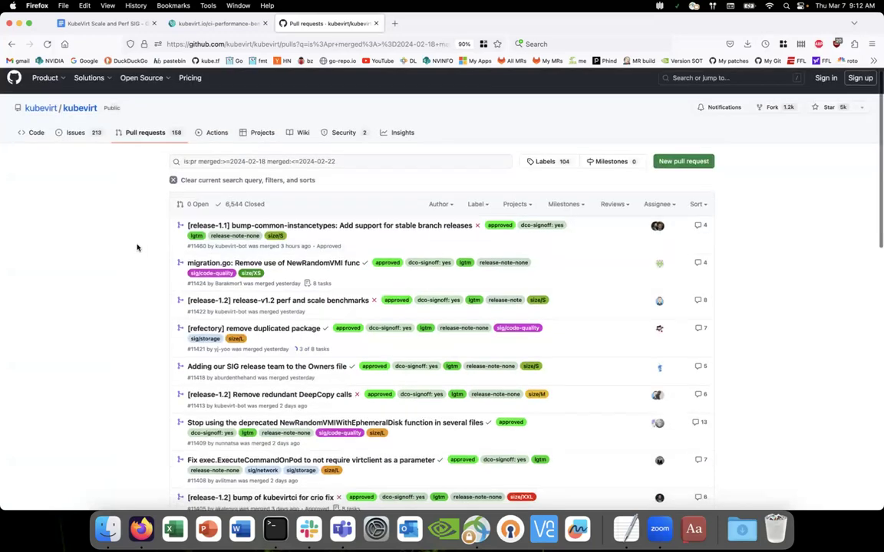
scroll(138, 247, "down", 10)
scroll(310, 197, "up", 10)
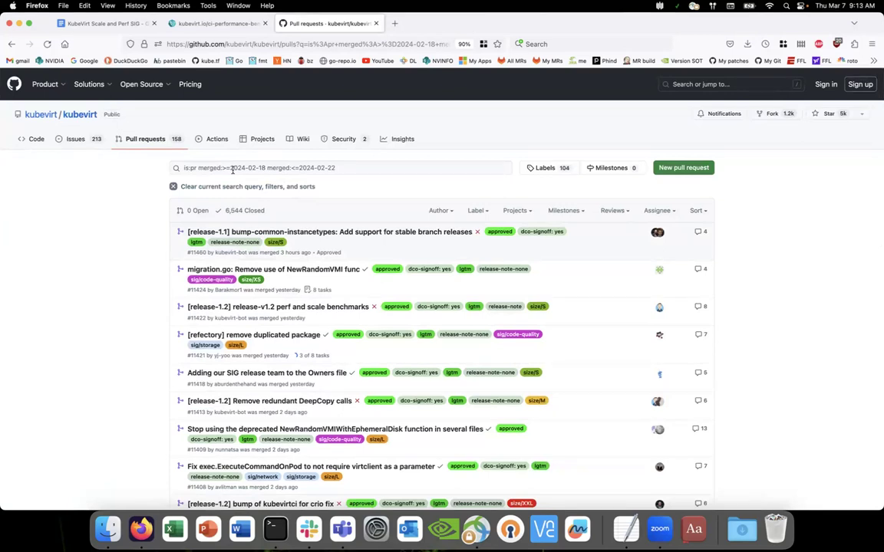
Step: Try to combine both dates into the single range filter merged:>=2024-02-18..2024-02-22
left_click_drag(268, 168, 298, 168)
key("BackSpace")
type(".")
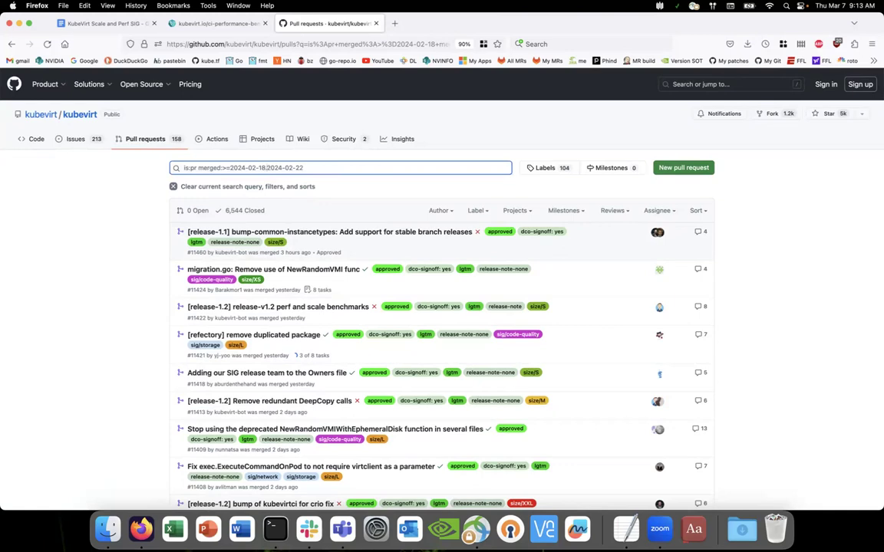
type(".")
key("Return")
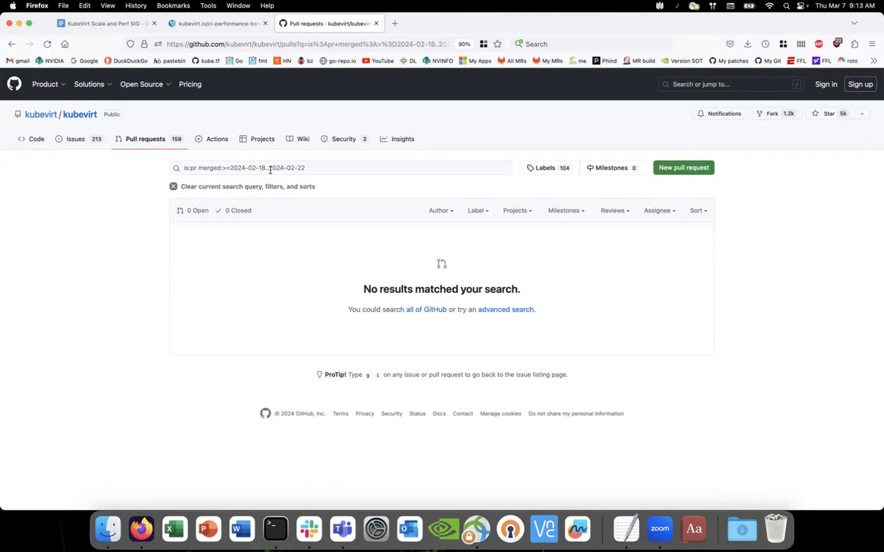
Step: Try the merged-date query again with only one dot between the two dates
left_click(270, 168)
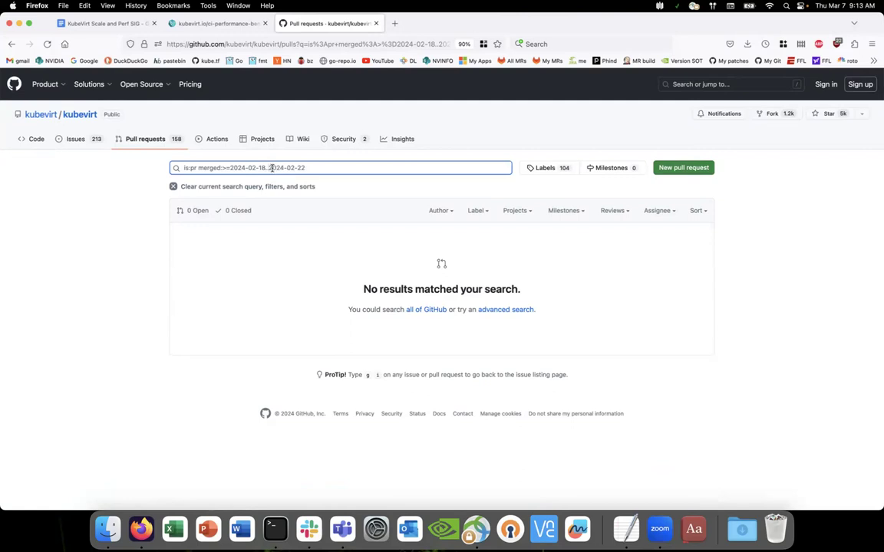
key("Return")
left_click(272, 168)
key("BackSpace")
key("Return")
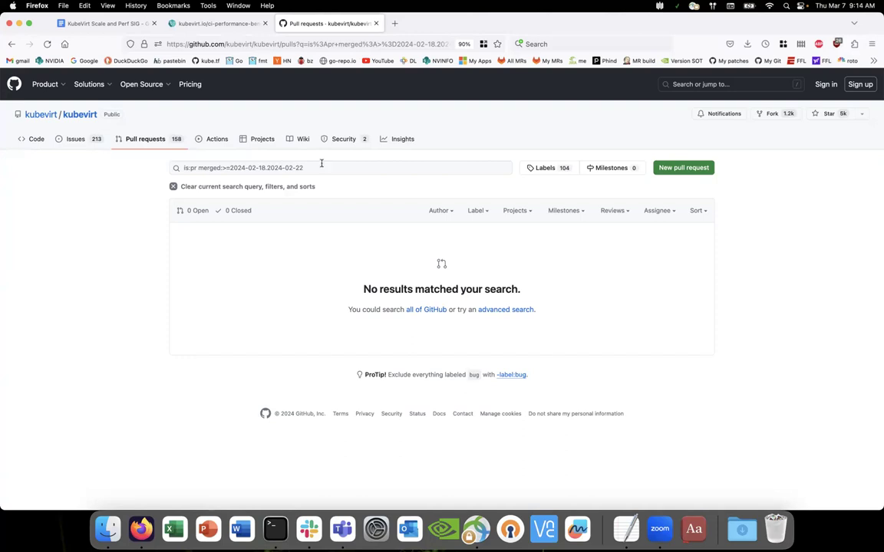
Step: Open the shared kubevirt pull request search link and compare its merged-date range syntax with the earlier query
left_click_drag(380, 169, 273, 169)
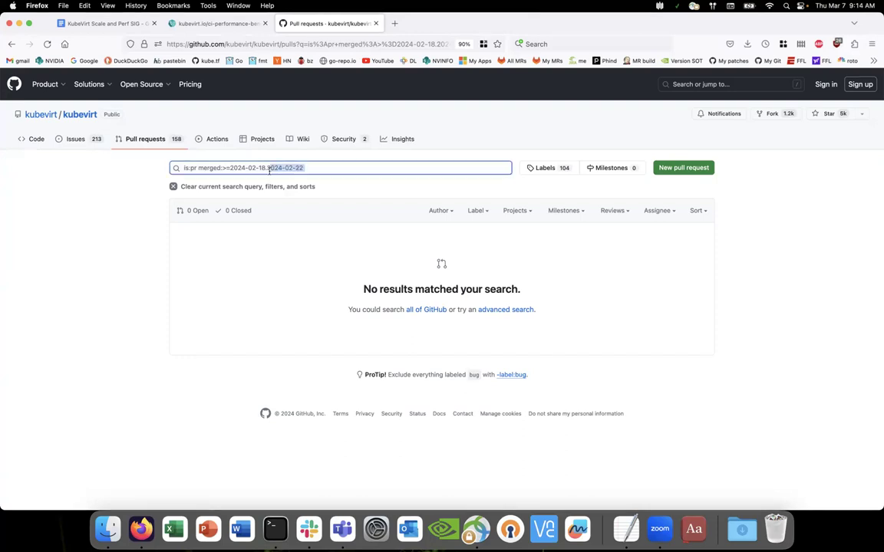
left_click(308, 529)
key("ctrl+Left")
left_click(666, 525)
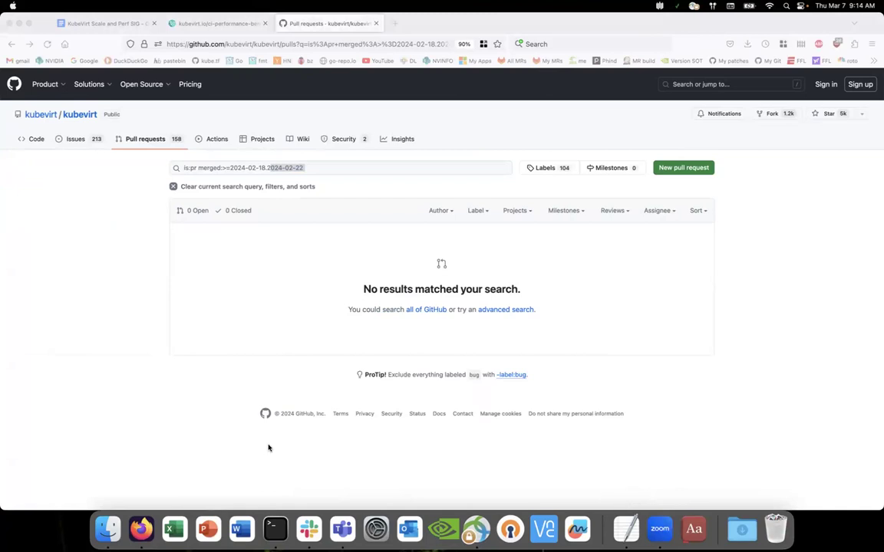
left_click(410, 154)
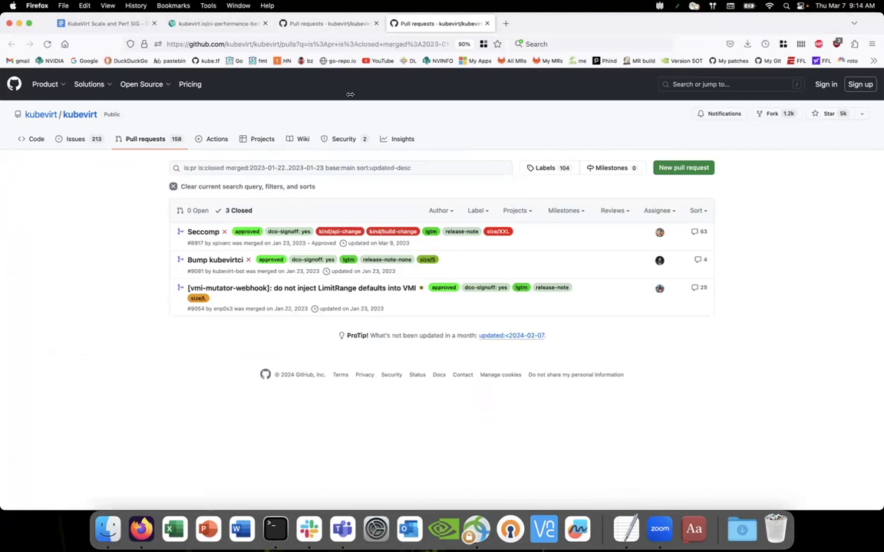
left_click(380, 167)
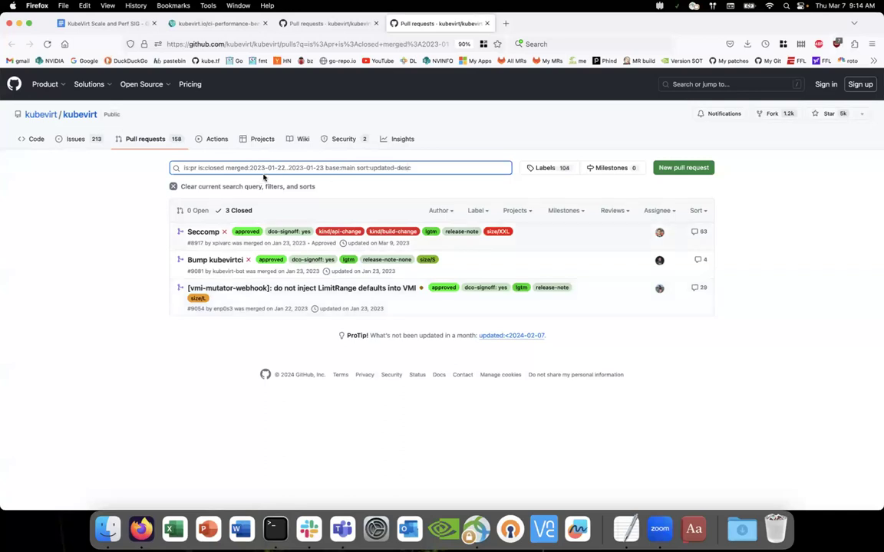
left_click(355, 23)
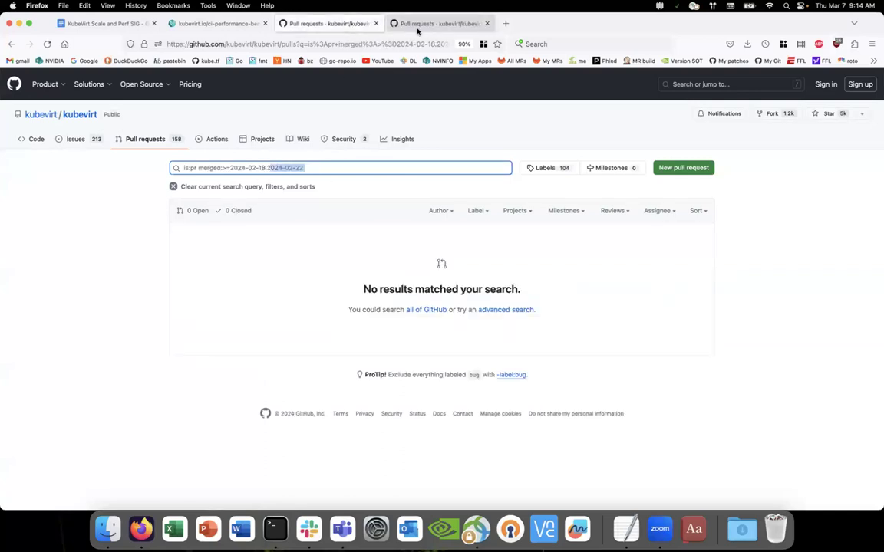
left_click(436, 23)
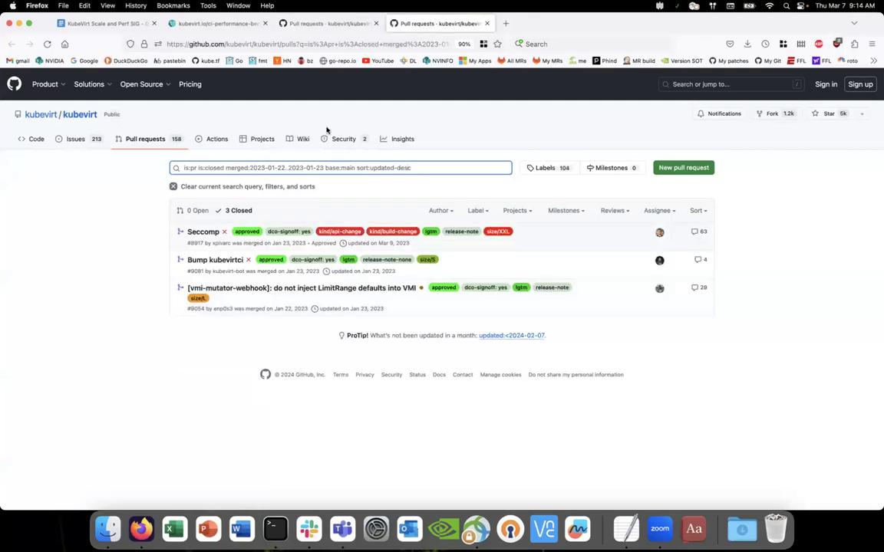
Step: Change the merged date range in the shared query to 2024-02-18..2024-02-23
left_click(263, 167)
key("BackSpace")
type("4")
left_click(273, 167)
key("BackSpace")
type("2")
left_click(286, 167)
key("BackSpace")
key("BackSpace")
type("18")
left_click(313, 167)
key("BackSpace")
type("2")
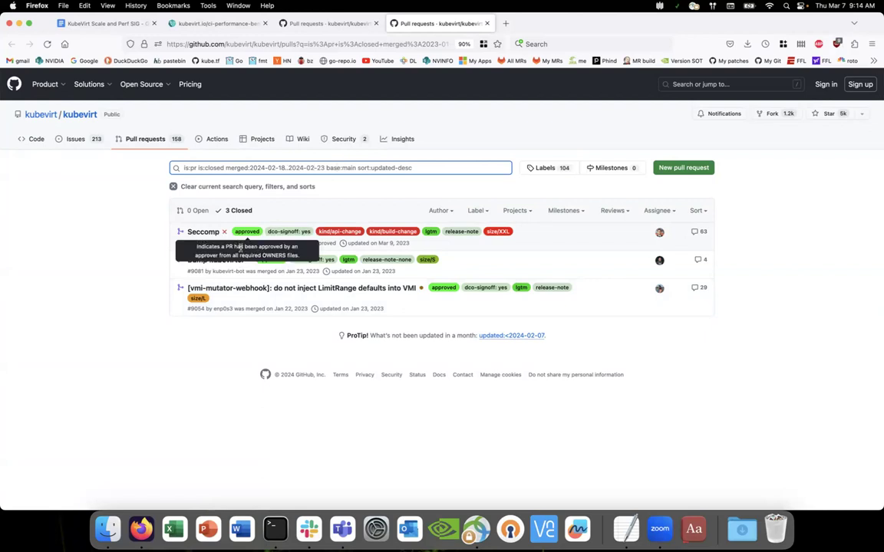
Step: Return from the opened pull request to the filtered results and look through the whole list
scroll(145, 269, "down", 5)
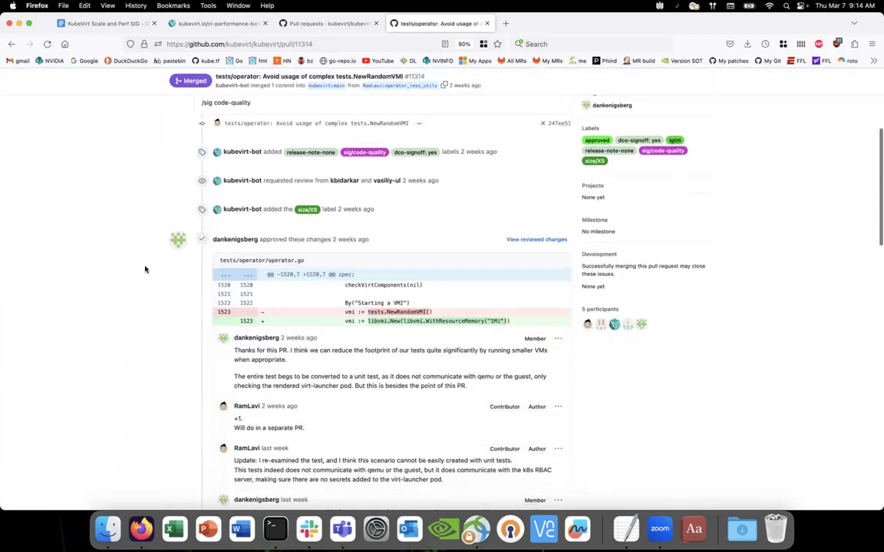
left_click(11, 44)
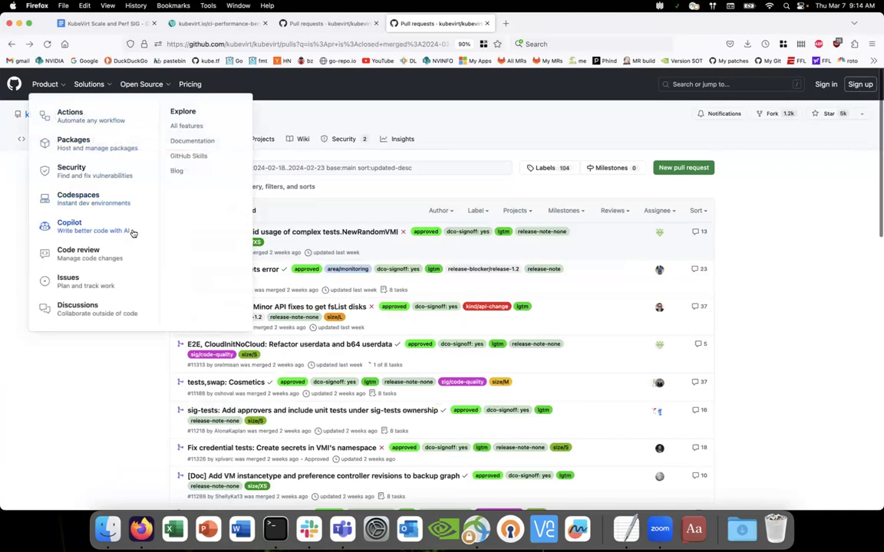
scroll(135, 344, "down", 15)
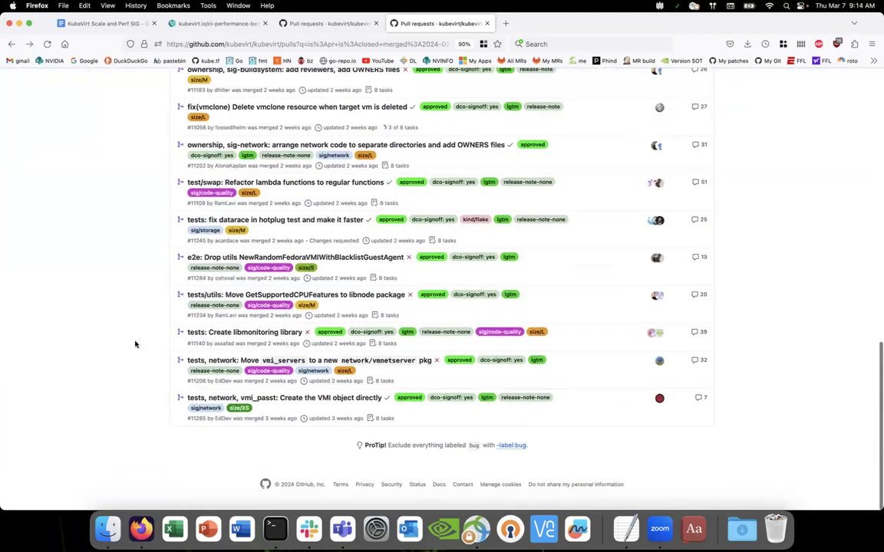
scroll(135, 344, "up", 15)
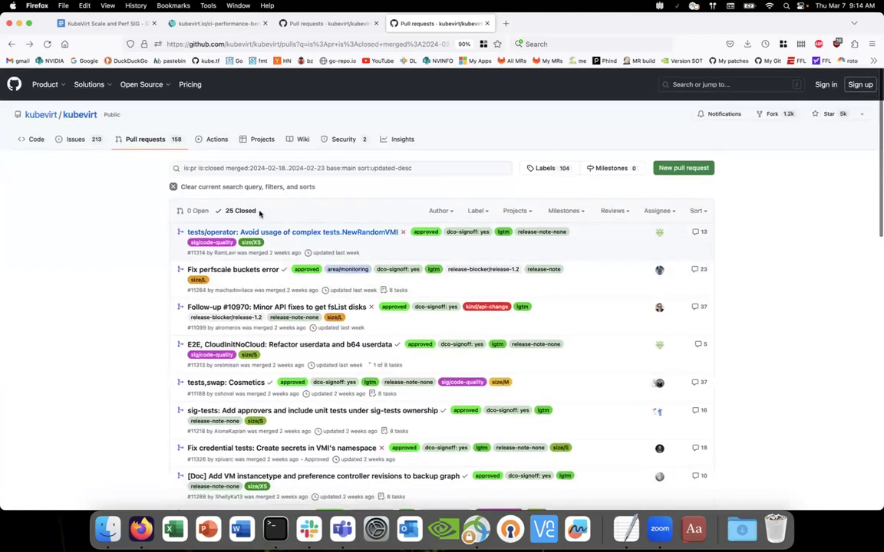
Step: Narrow the merged date range to end at 2024-02-20, run the search, and review the listed pull requests
left_click(345, 171)
key("BackSpace")
type("0")
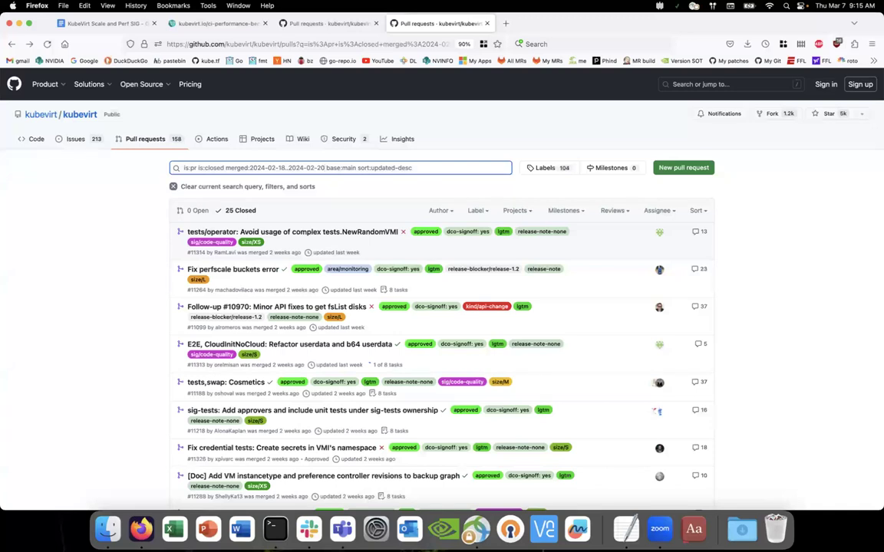
key("Return")
scroll(142, 323, "down", 2)
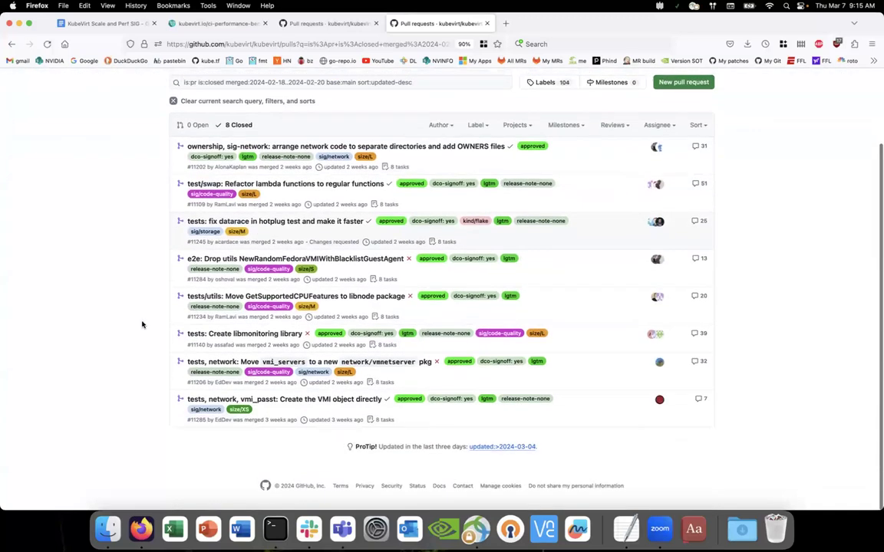
scroll(142, 323, "up", 2)
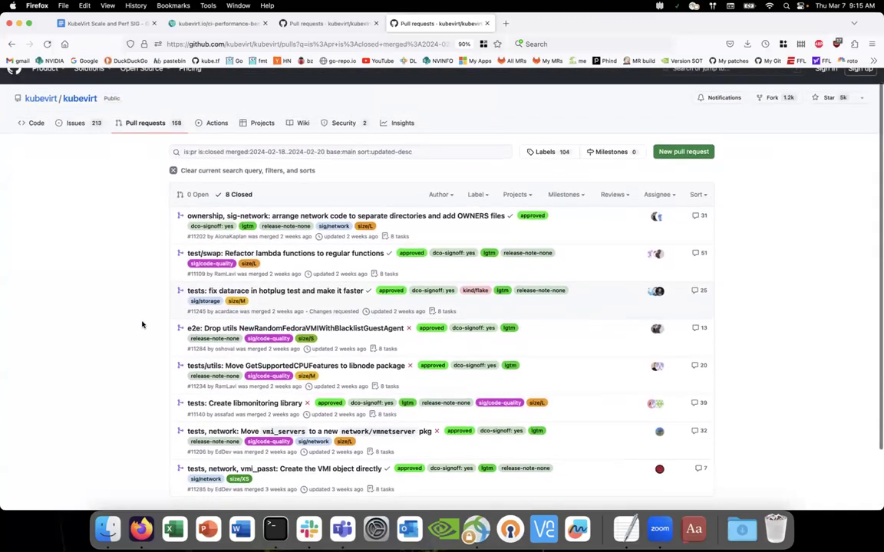
scroll(142, 324, "down", 2)
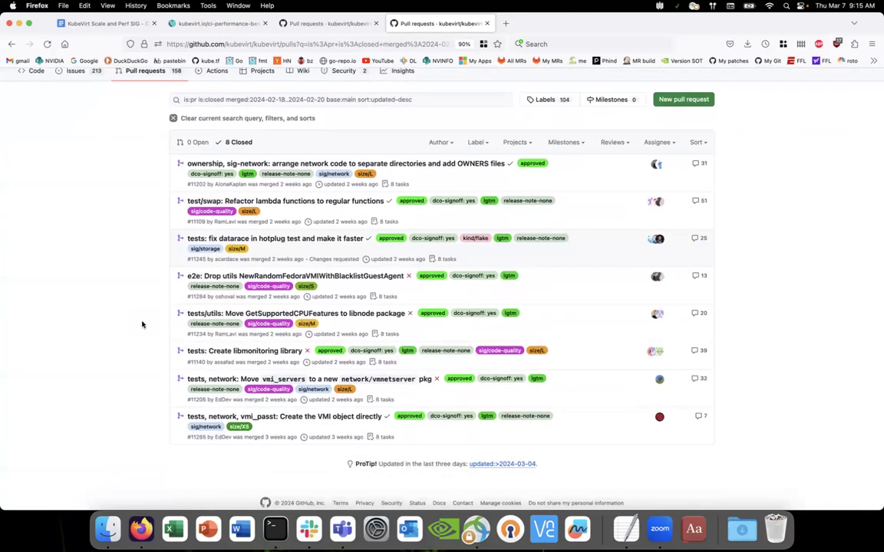
scroll(142, 322, "down", 1)
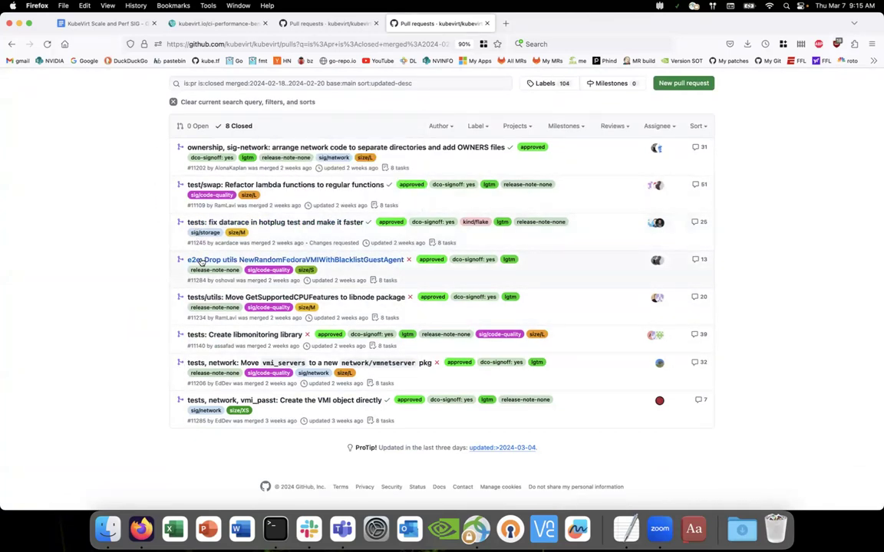
mouse_move(201, 261)
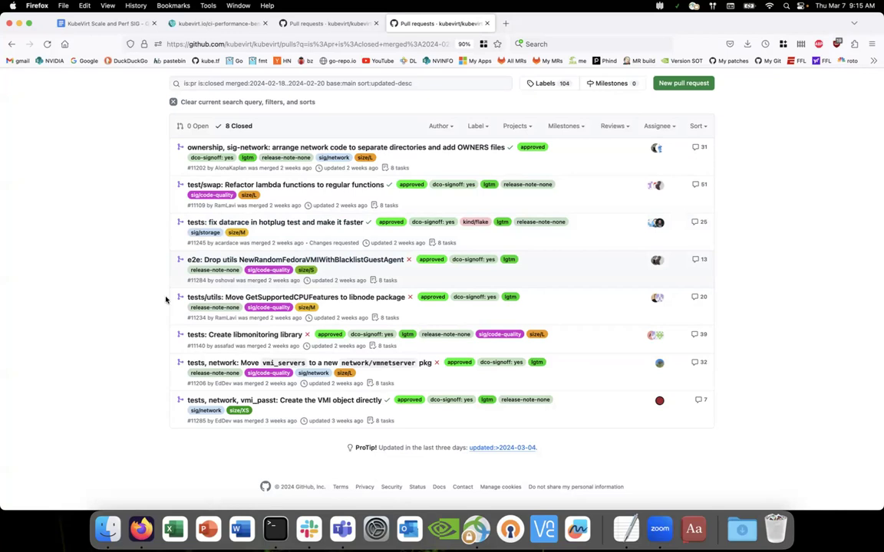
Step: Open the "tests: Create libmonitoring library" pull request in a new tab and read its description
right_click(230, 335)
left_click(234, 340)
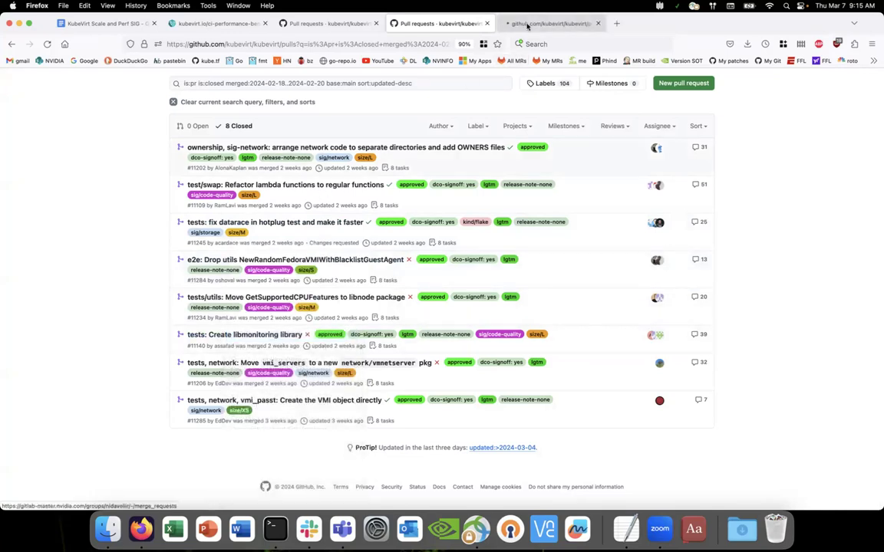
left_click(527, 24)
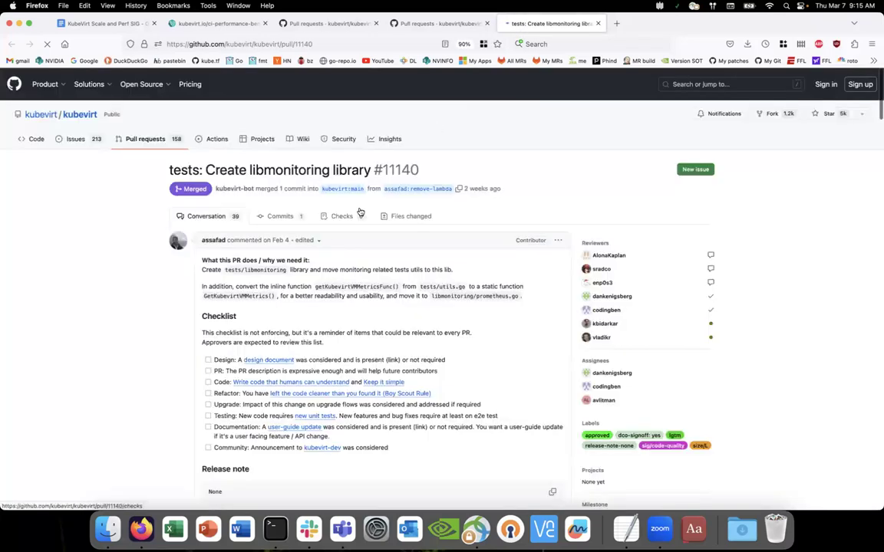
scroll(154, 305, "down", 1)
scroll(153, 305, "down", 1)
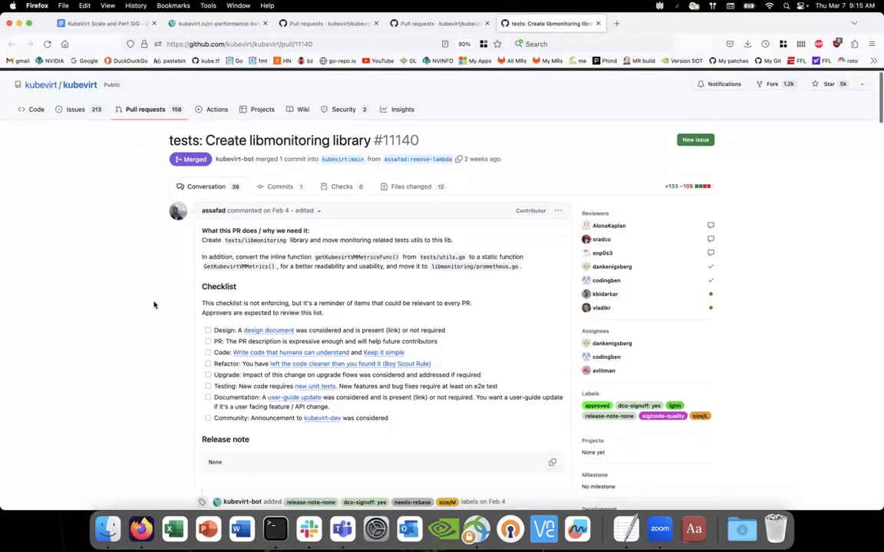
scroll(154, 306, "down", 1)
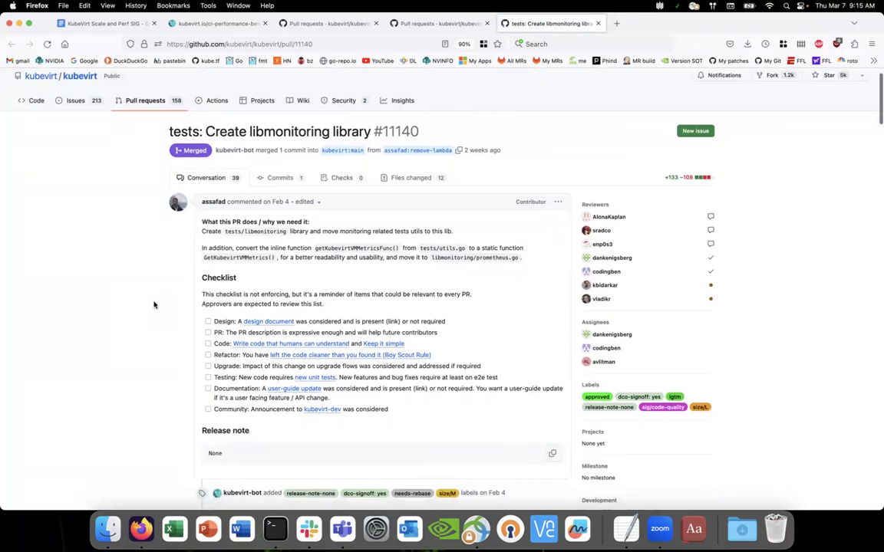
scroll(154, 306, "down", 1)
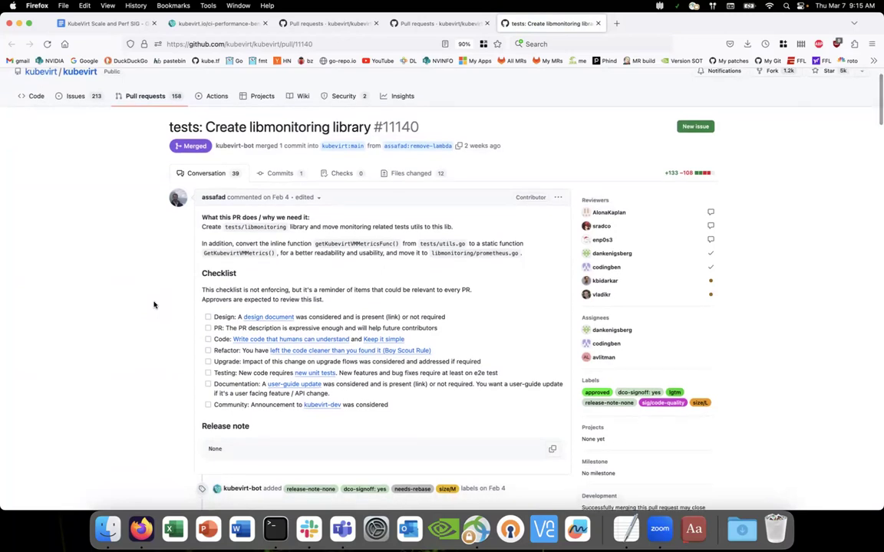
Step: Skim the libmonitoring pull request's conversation and open its changed files
scroll(154, 305, "down", 5)
scroll(154, 306, "down", 10)
scroll(154, 306, "down", 5)
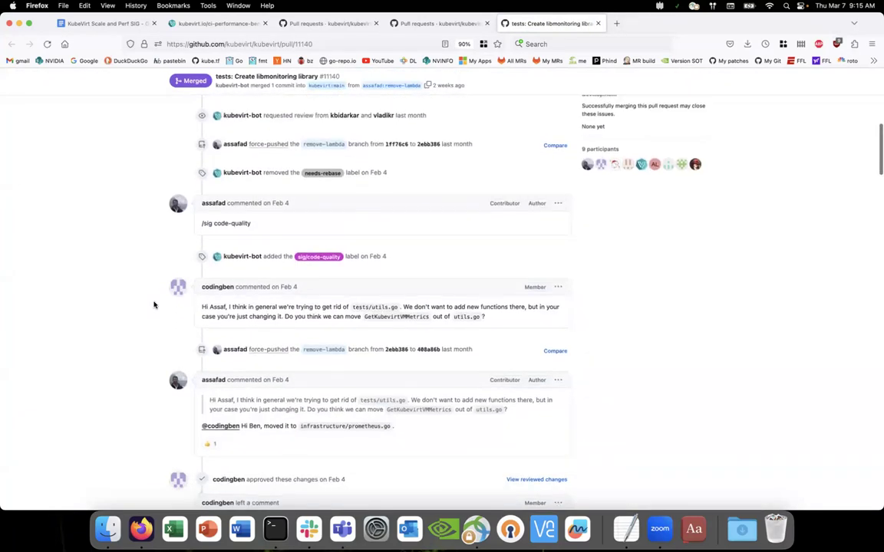
scroll(153, 305, "up", 20)
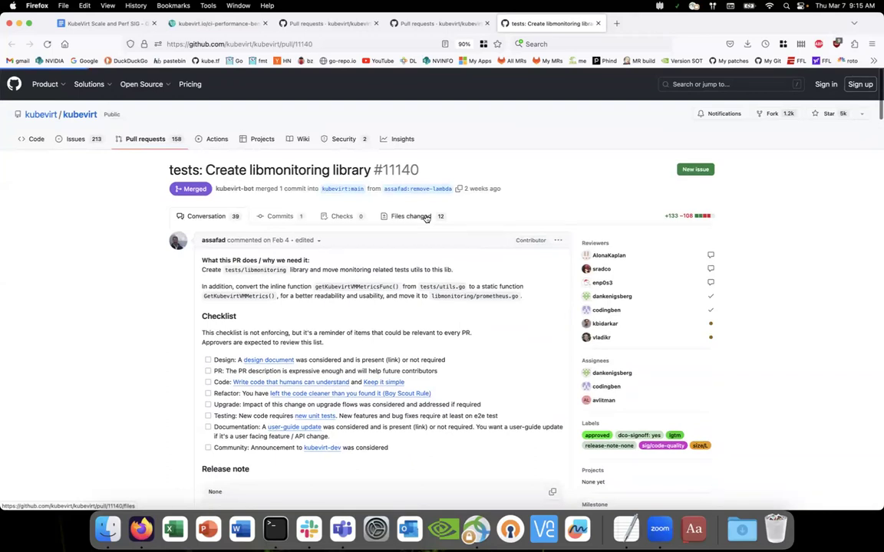
left_click(424, 217)
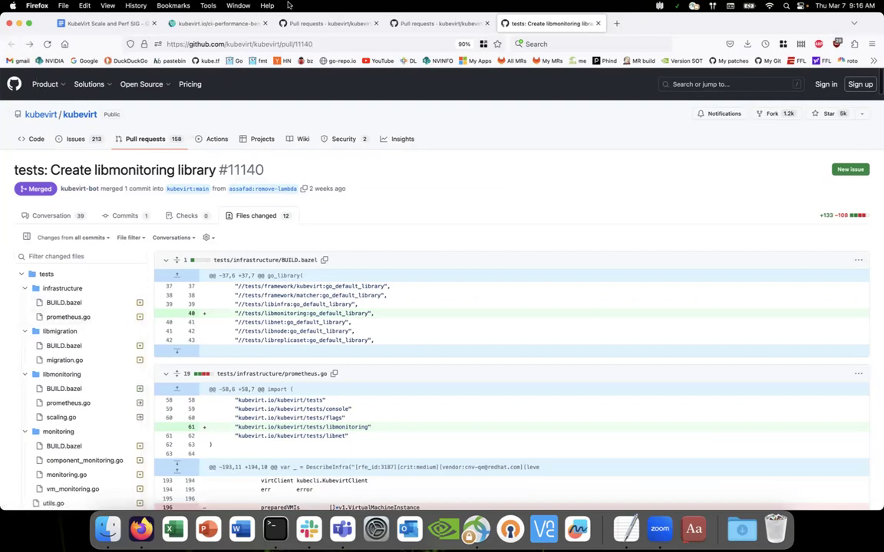
Step: Open the weekly k8s-1.27 VM performance results page from the main branch links in the KubeVirt Scale and Perf SIG document
left_click(215, 23)
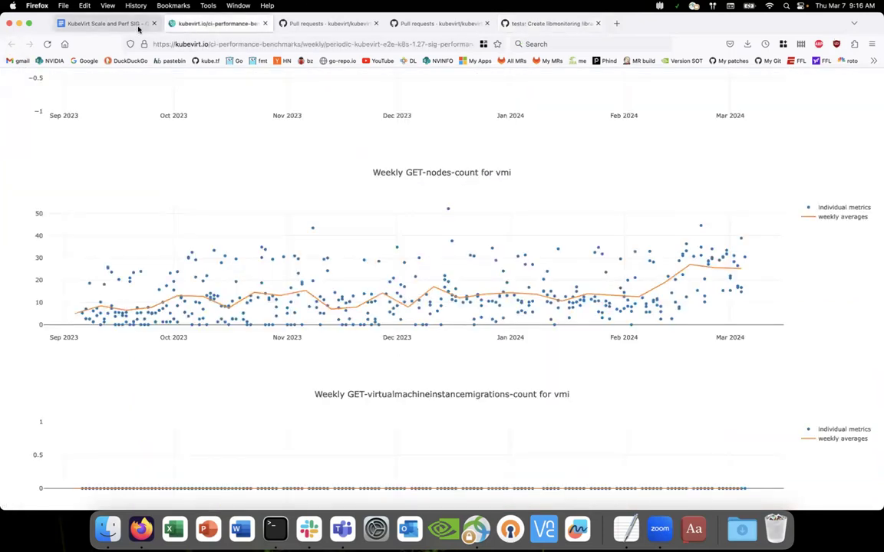
left_click(108, 23)
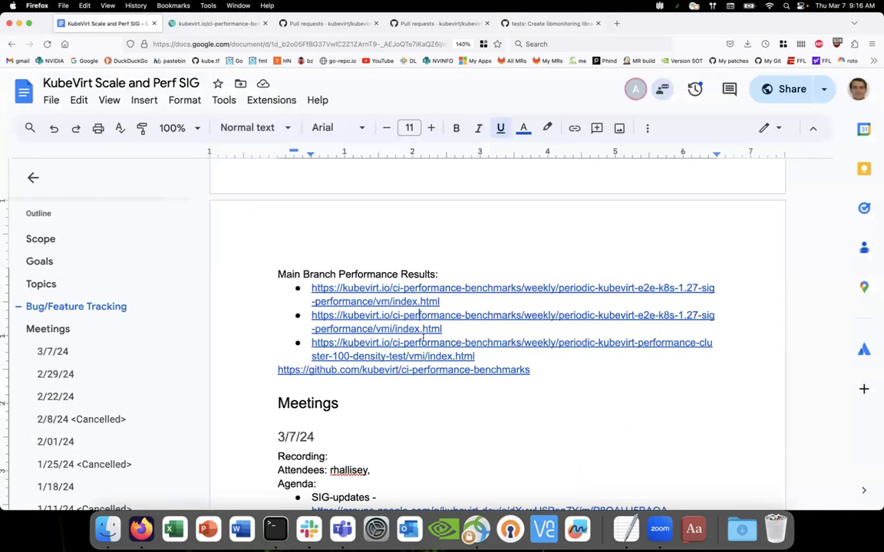
left_click(411, 295)
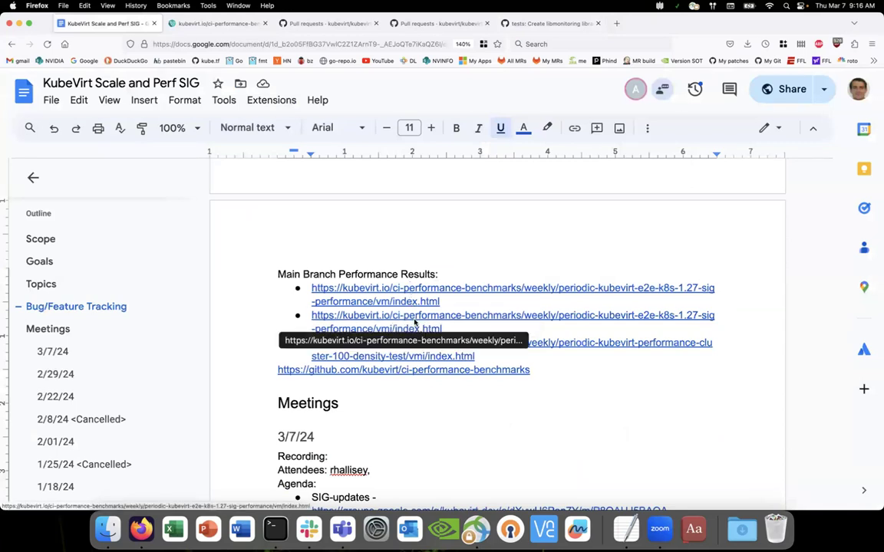
left_click(399, 319)
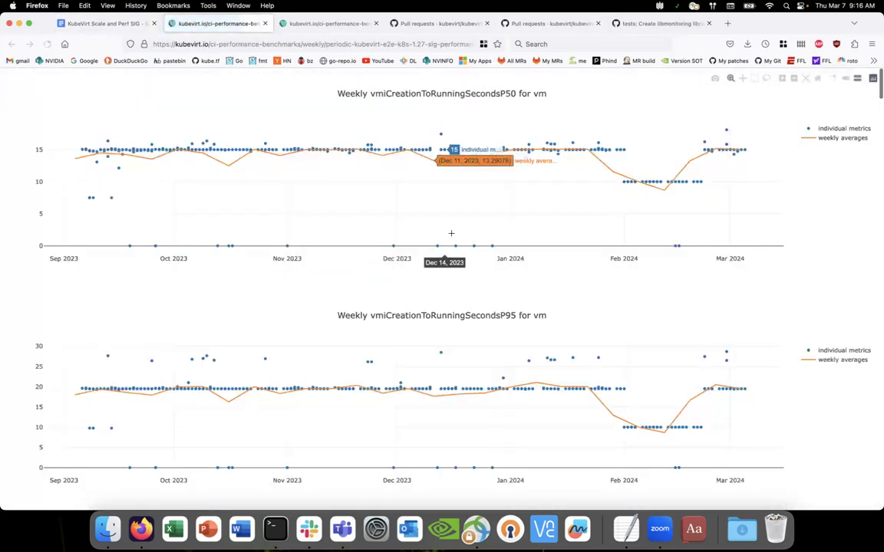
Step: Search the VM benchmark page for "list" and examine the LIST count charts for virtualmachineinstances, pods and nodes
key("super+f")
type("list")
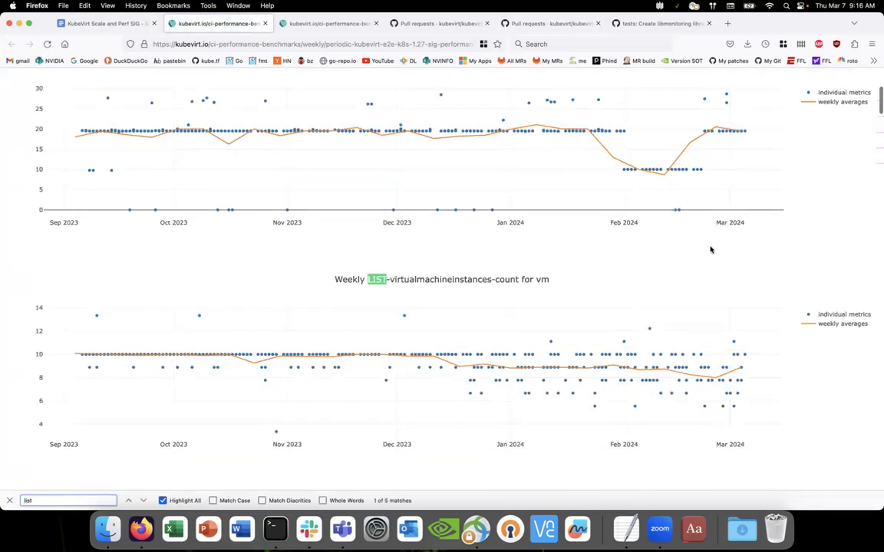
scroll(711, 247, "up", 2)
scroll(710, 247, "down", 5)
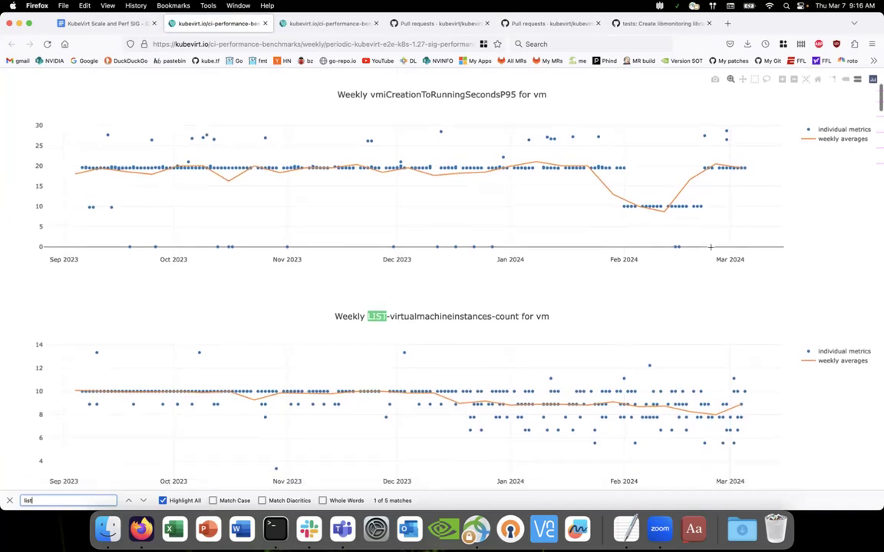
scroll(710, 250, "up", 1)
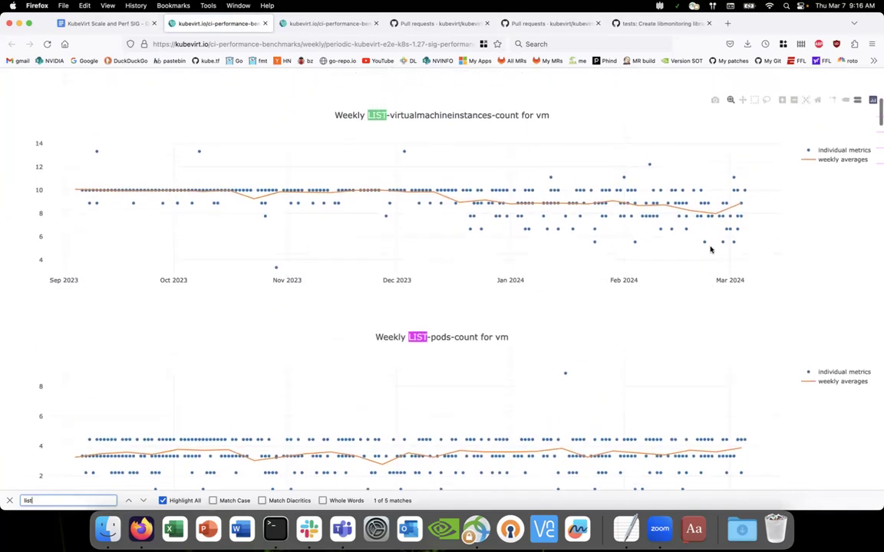
scroll(711, 250, "down", 1)
scroll(711, 249, "up", 1)
scroll(711, 249, "down", 6)
scroll(710, 247, "down", 1)
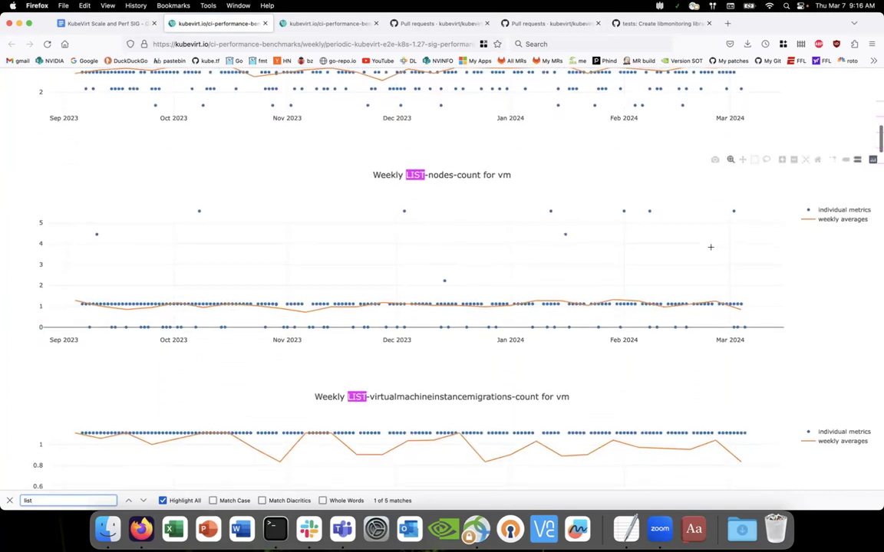
mouse_move(730, 298)
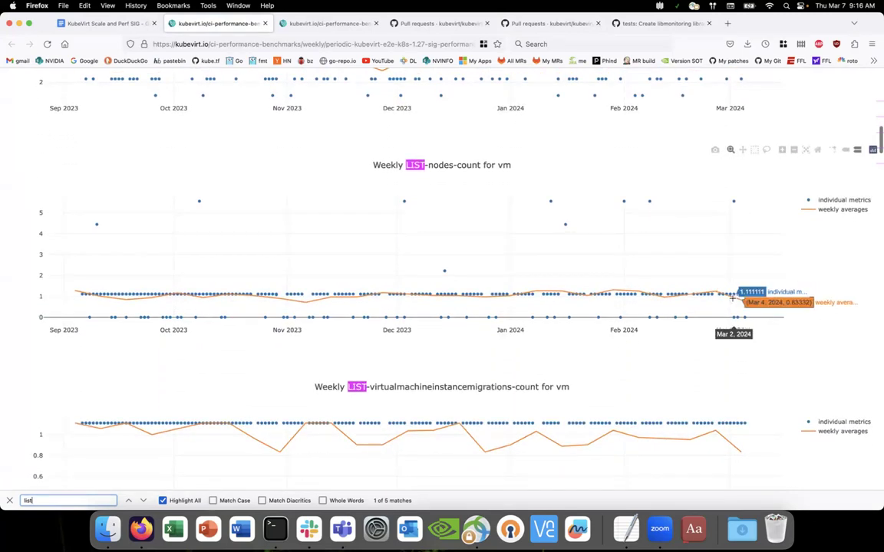
scroll(731, 299, "down", 1)
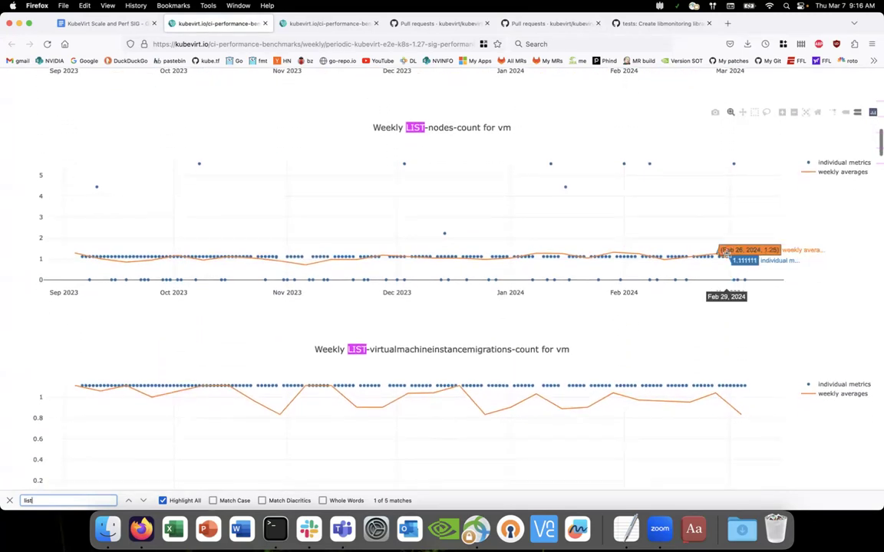
Step: Examine the remaining VM benchmark charts from LIST-virtualmachineinstancemigrations-count through GET-nodes-count and GET-virtualmachineinstancemigrations-count
scroll(726, 254, "down", 5)
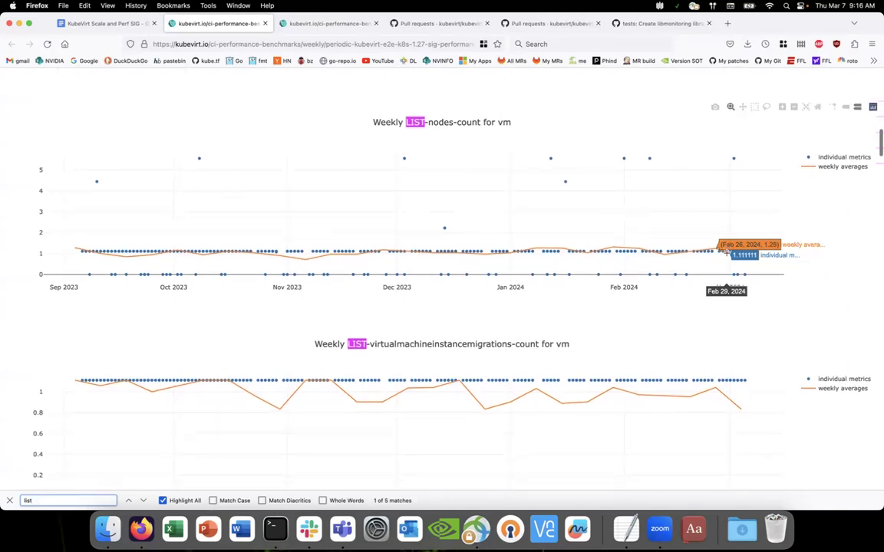
scroll(725, 253, "down", 19)
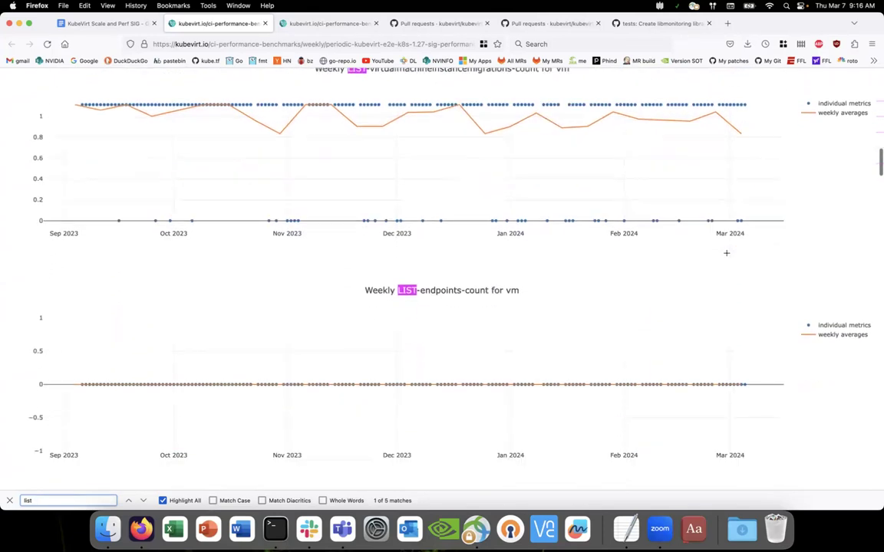
scroll(726, 253, "down", 4)
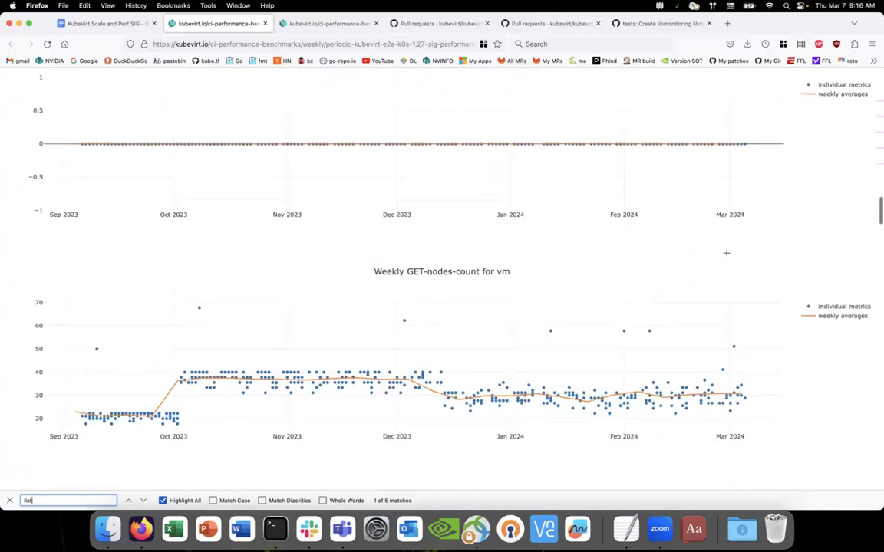
scroll(728, 255, "down", 11)
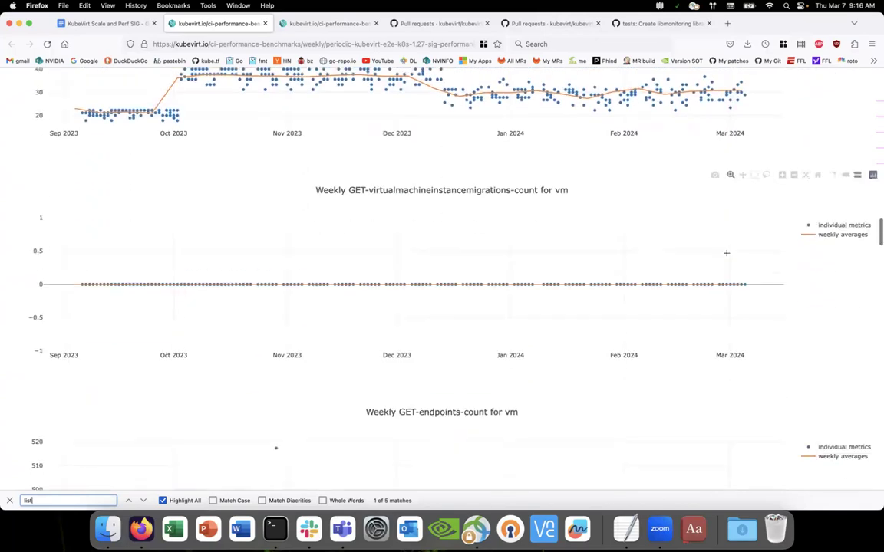
Step: Go back to the vmiCreationToRunningSecondsP95 chart for VMs and inspect its data points across February 2024
scroll(728, 255, "up", 14)
scroll(727, 256, "up", 20)
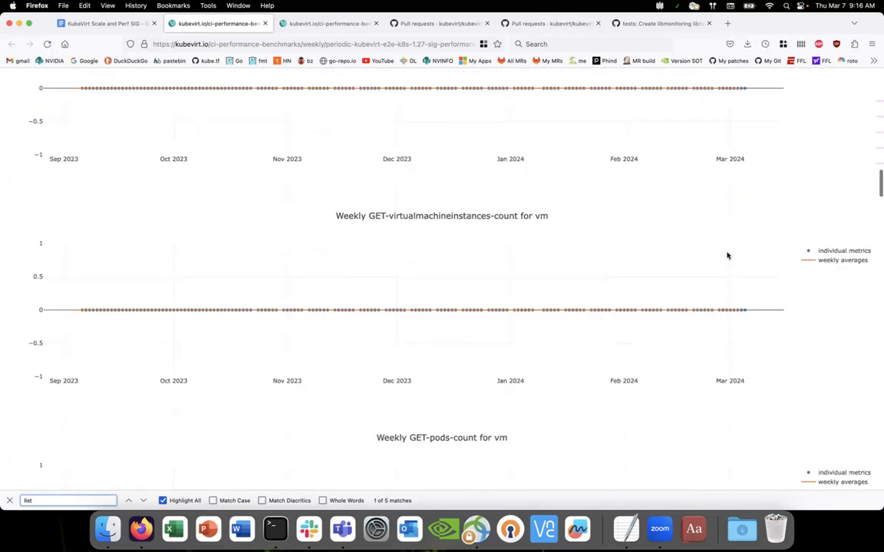
scroll(727, 255, "up", 8)
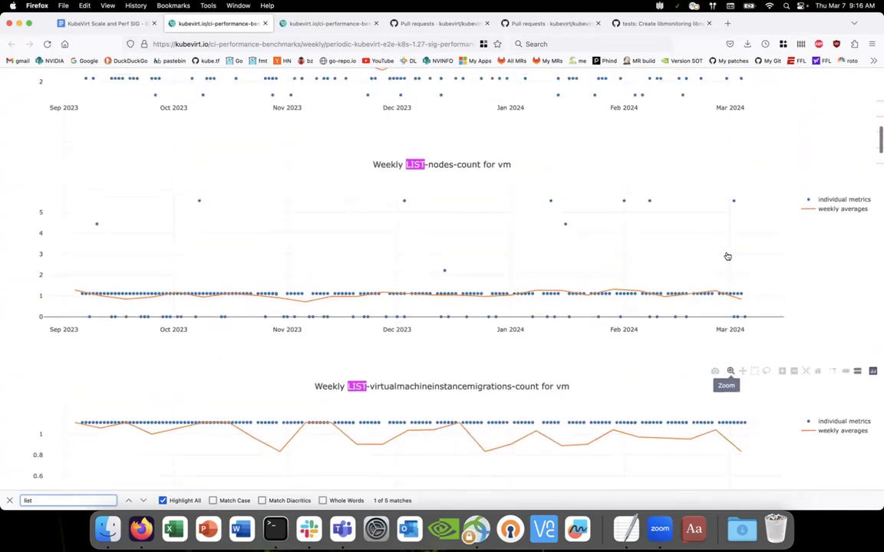
scroll(726, 253, "up", 10)
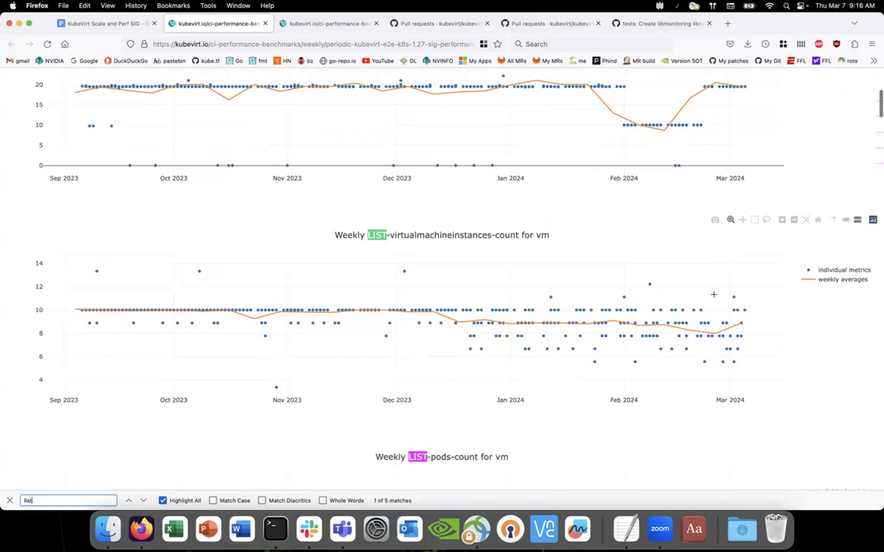
scroll(745, 322, "up", 4)
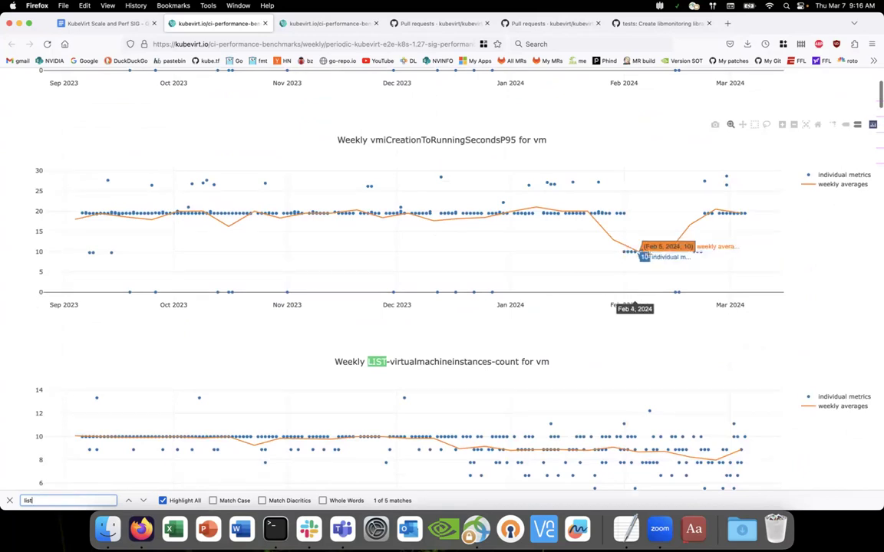
scroll(625, 256, "up", 1)
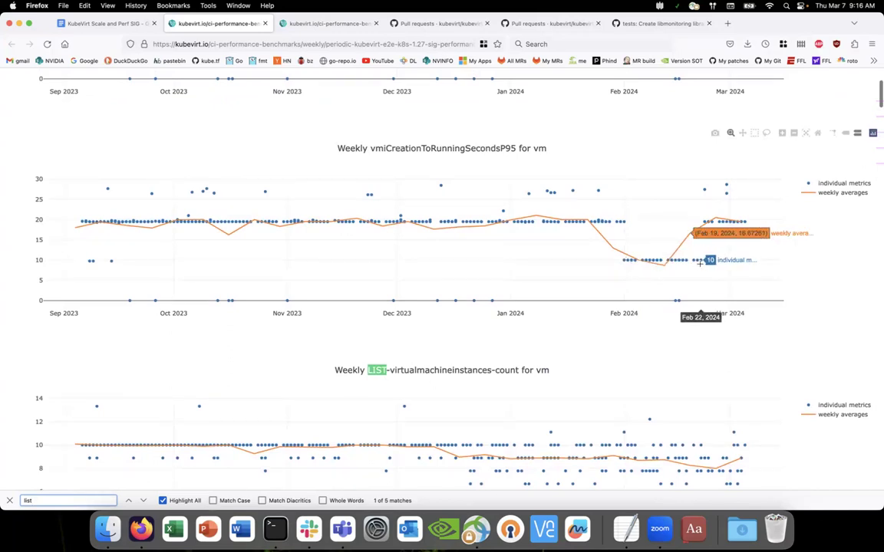
scroll(702, 262, "down", 2)
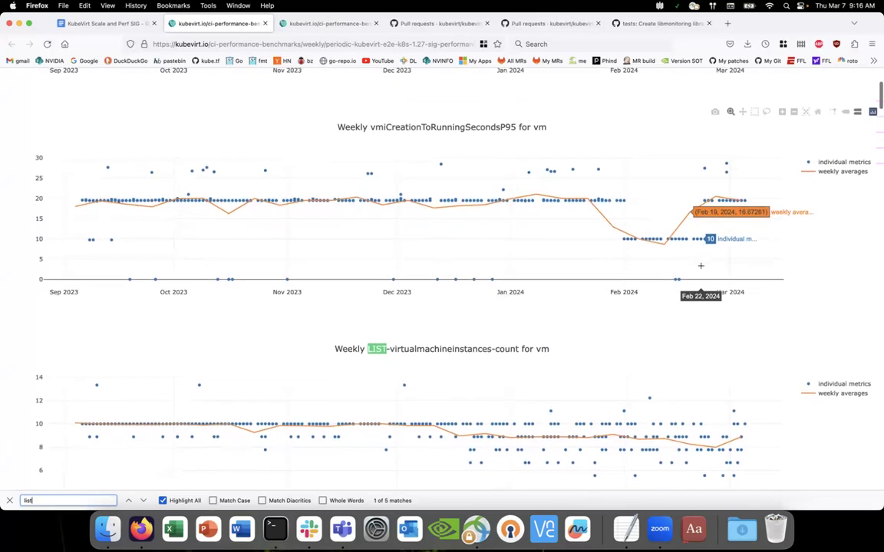
Step: Inspect the late February 2024 data in the VM LIST-virtualmachineinstances-count chart and review the LIST-pods-count chart
scroll(700, 267, "down", 2)
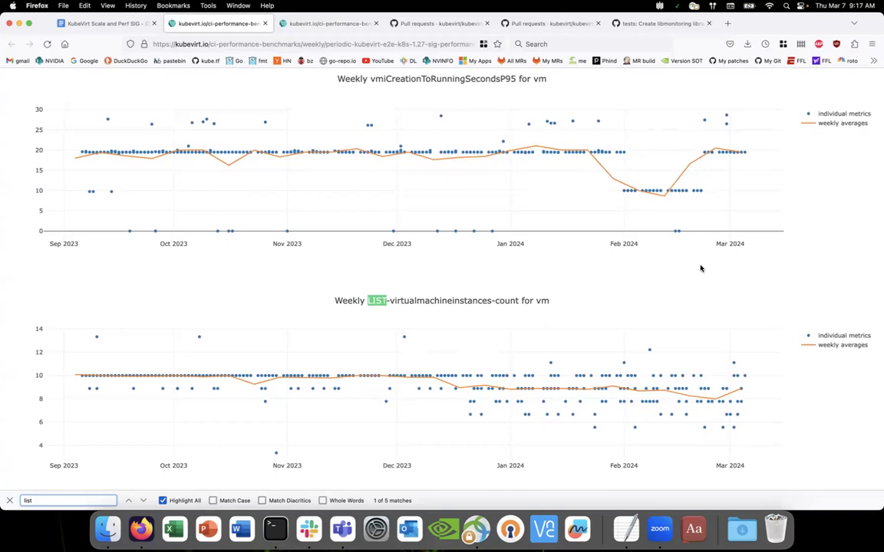
scroll(701, 268, "down", 4)
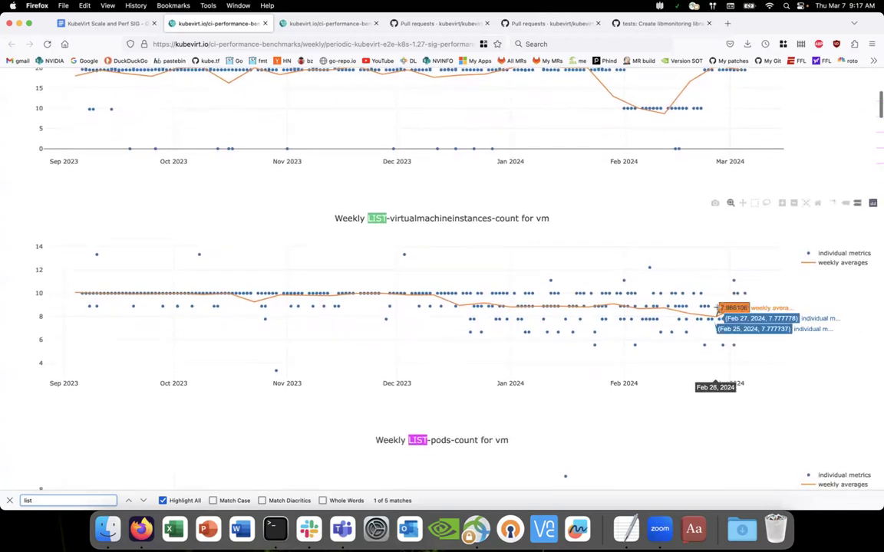
scroll(719, 310, "down", 10)
scroll(716, 307, "up", 4)
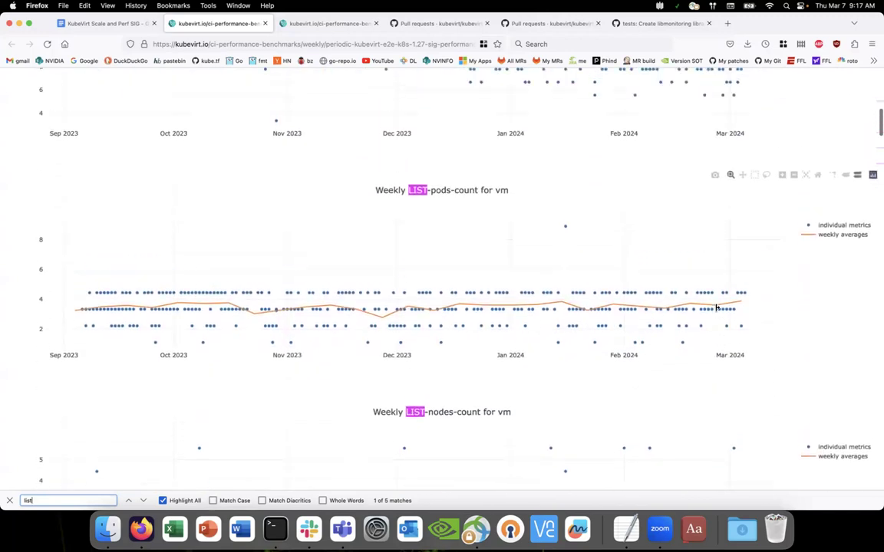
Step: Compare the VMI GET-nodes-count chart with the VM benchmark page, and return to the earlier pull request search with the merged:>= query
left_click(328, 25)
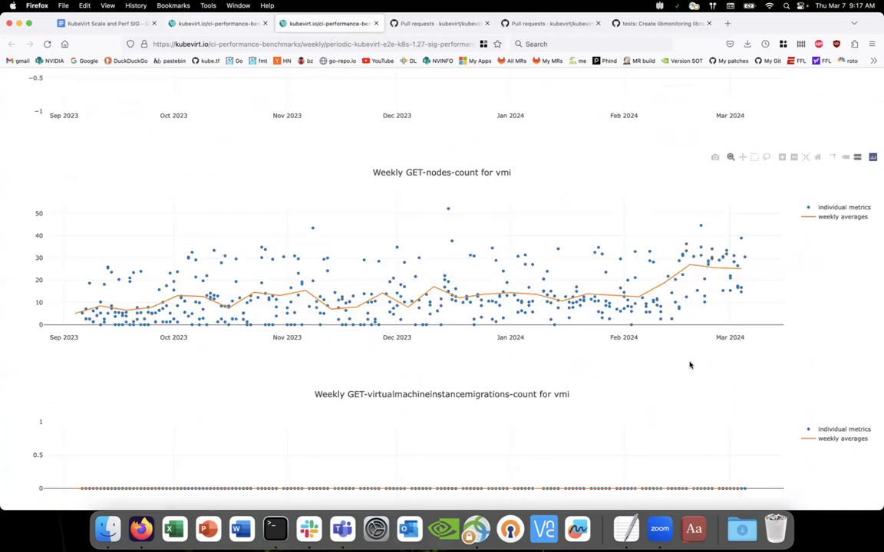
left_click(214, 24)
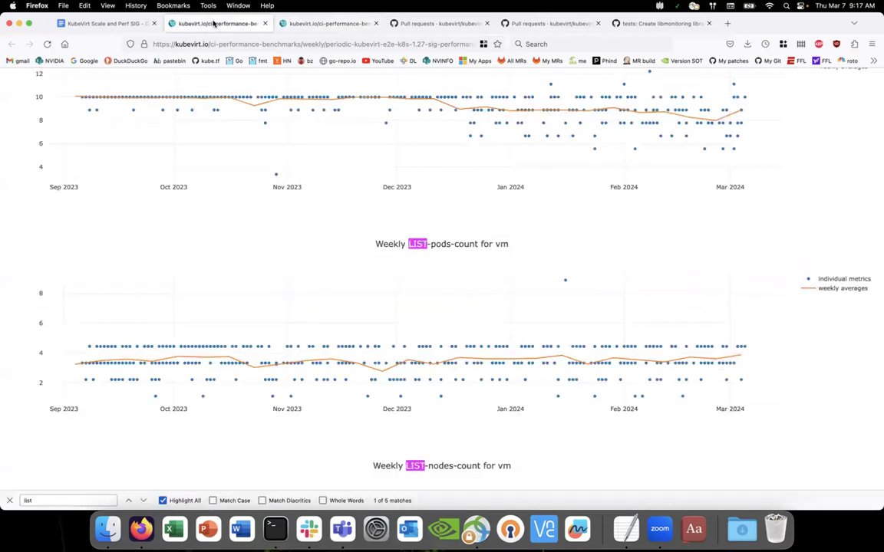
left_click(306, 25)
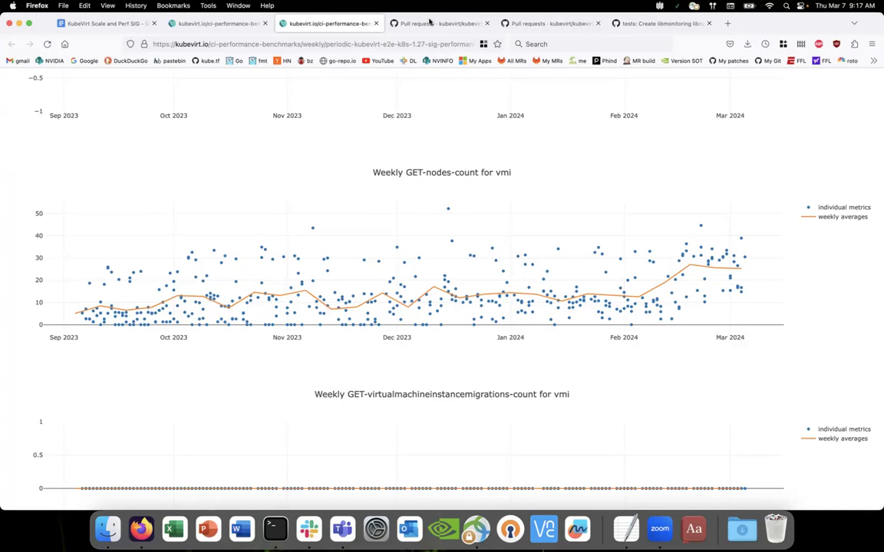
left_click(430, 23)
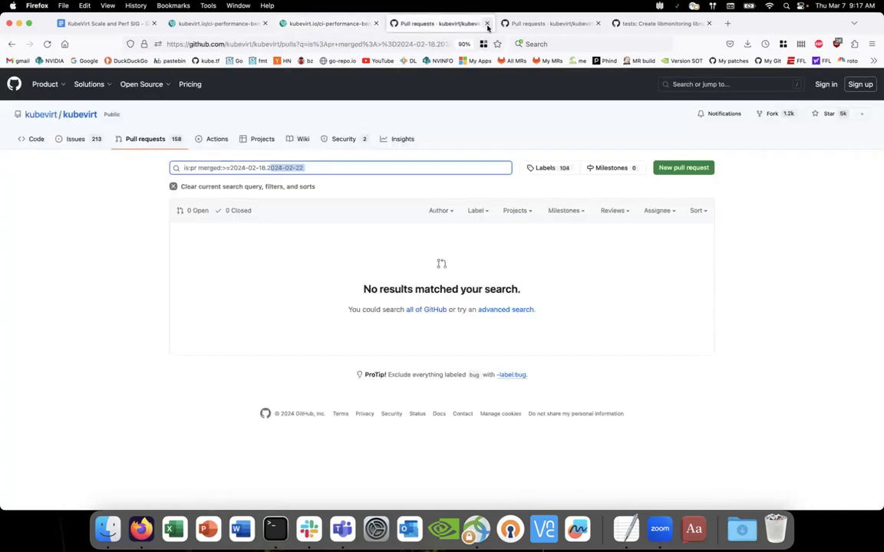
Step: Close the empty merged:>= search tab and widen the other pull request search to merged:2024-02-16..2024-02-20
key("super+w")
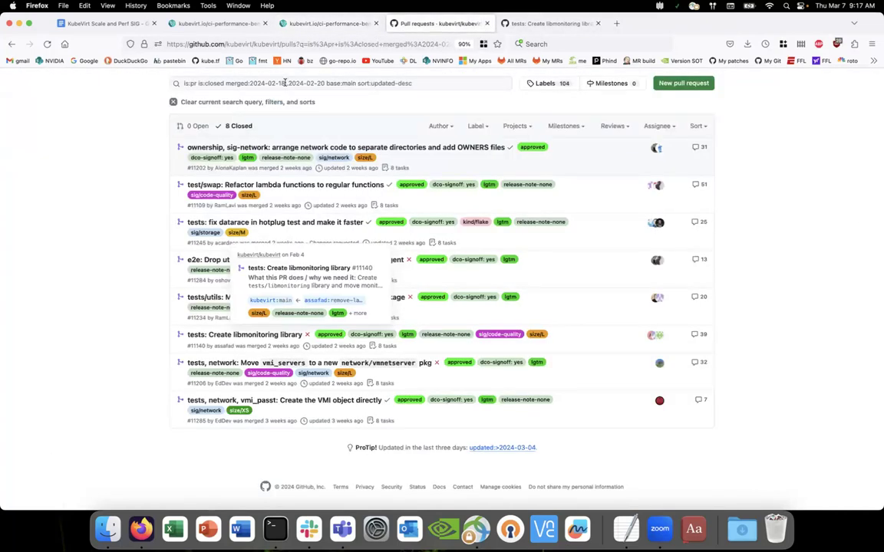
left_click(337, 84)
type("8")
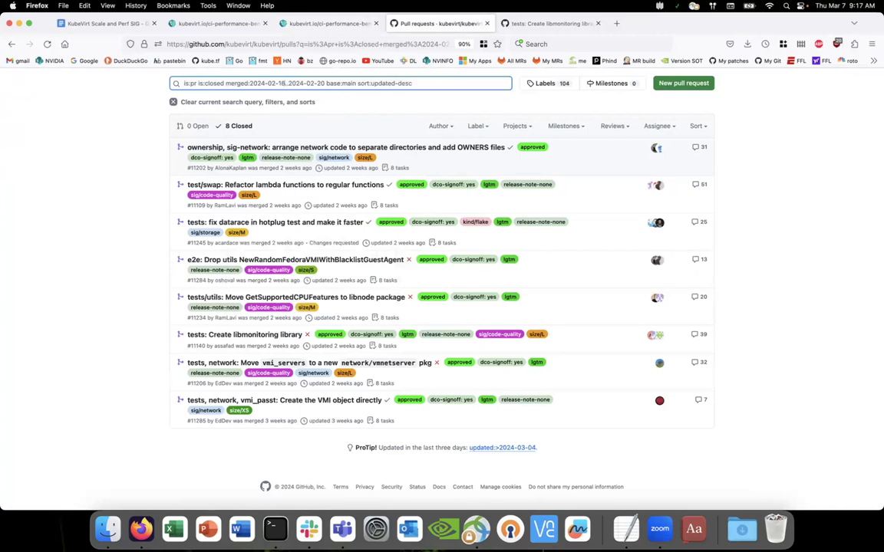
key("Return")
Step: Review the full list of kubevirt pull requests merged February 16–20, 2024 for possible causes
scroll(132, 223, "down", 3)
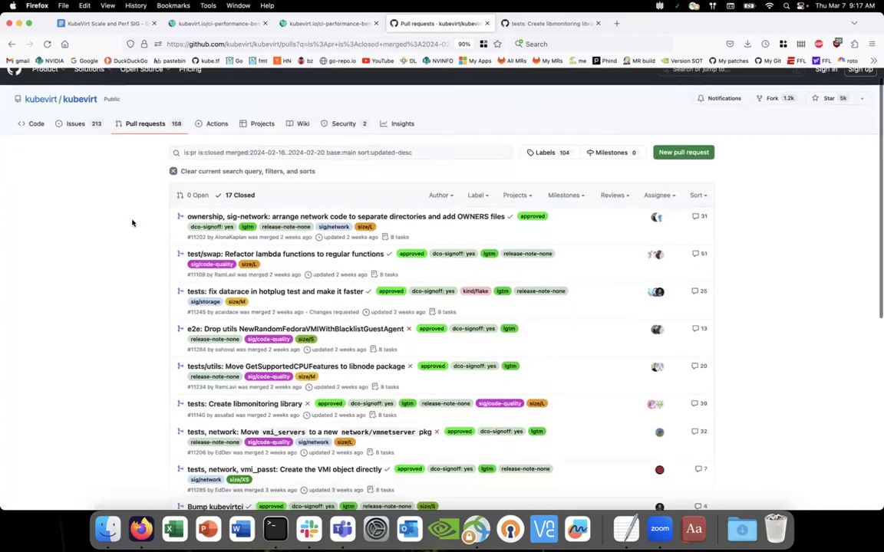
scroll(132, 223, "down", 2)
scroll(133, 223, "up", 2)
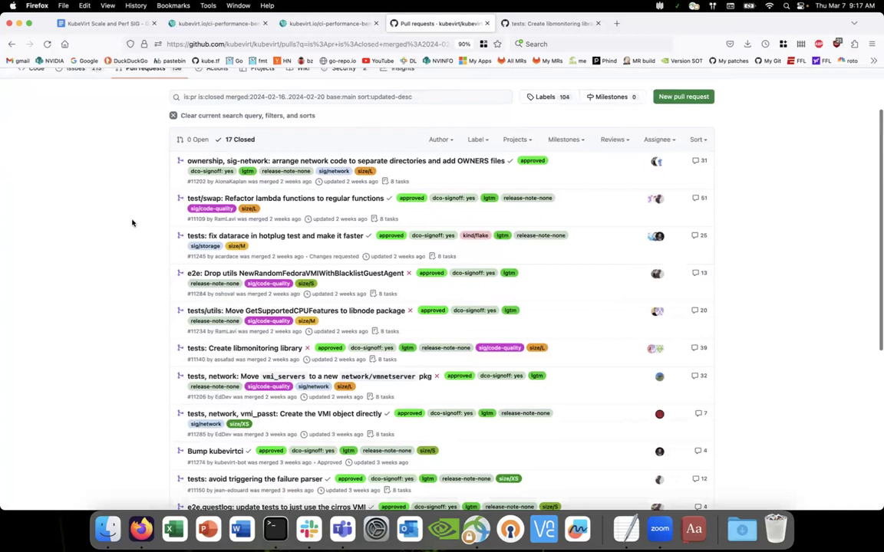
scroll(377, 141, "down", 10)
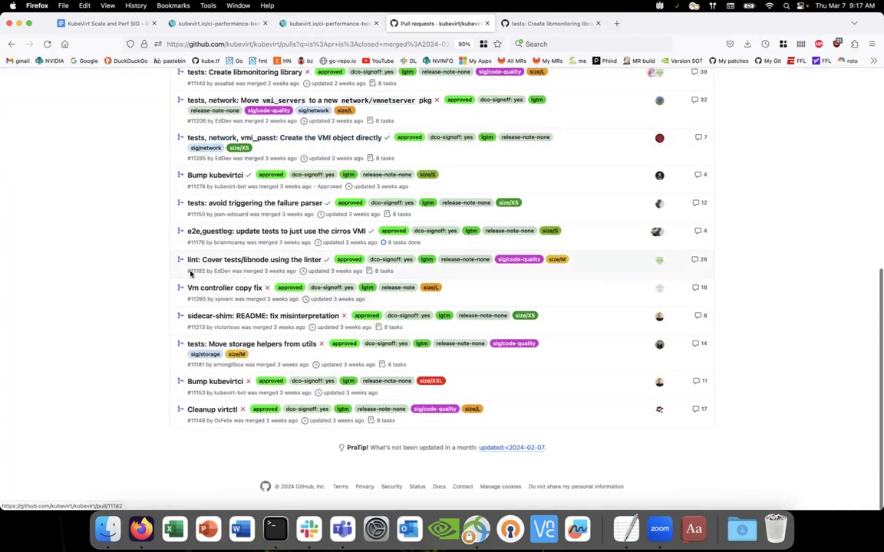
scroll(143, 313, "up", 5)
scroll(143, 313, "up", 2)
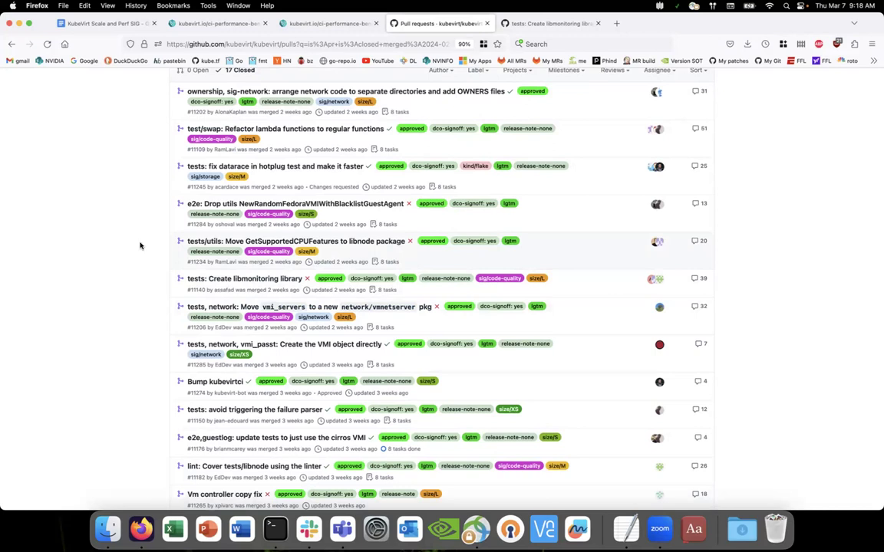
scroll(140, 246, "up", 4)
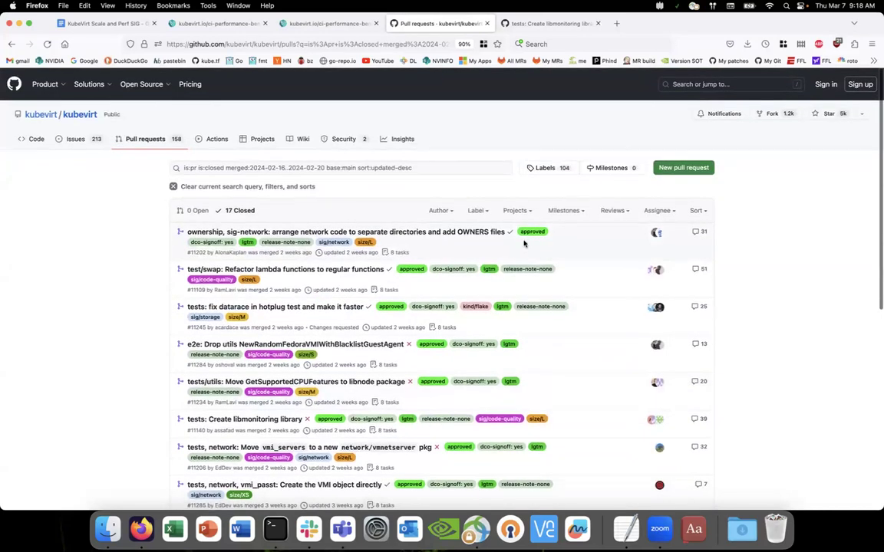
Step: Exclude pull requests labelled sig/code-quality from the merged pull request search
left_click(483, 217)
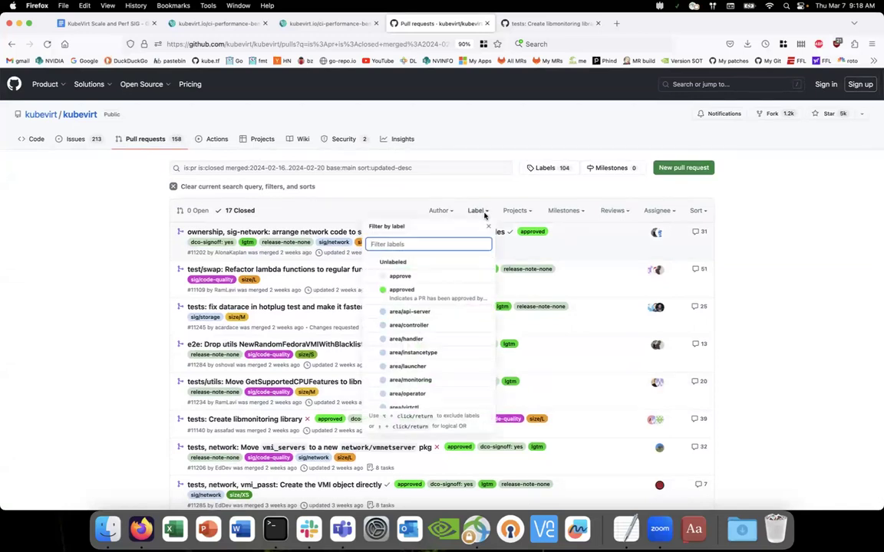
left_click(485, 216)
left_click(485, 217)
left_click(485, 217)
left_click(485, 218)
type("code")
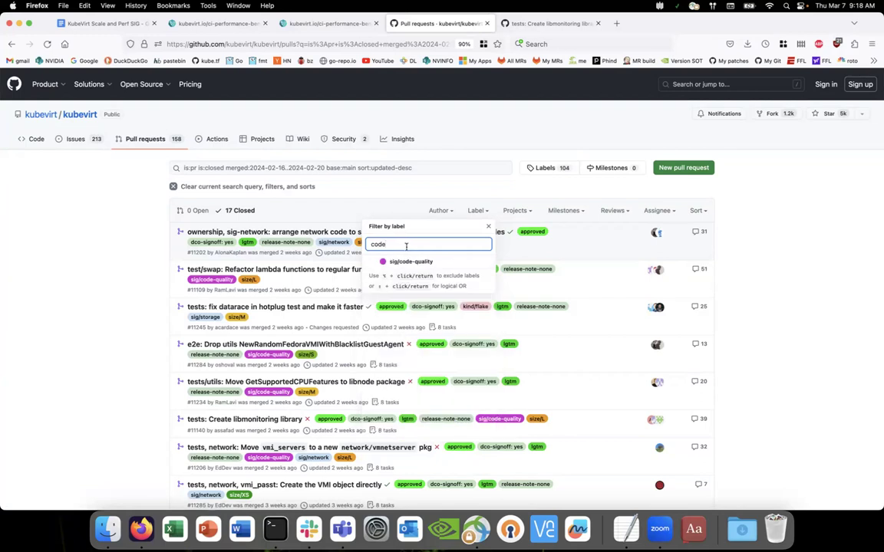
left_click(404, 263)
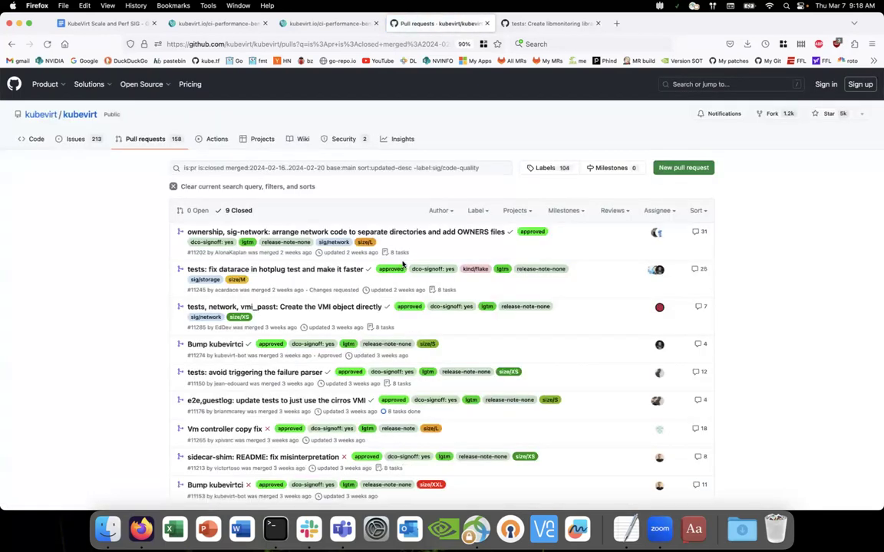
Step: Also exclude pull requests labelled kind/flake from the search
scroll(322, 290, "down", 1)
scroll(321, 288, "down", 3)
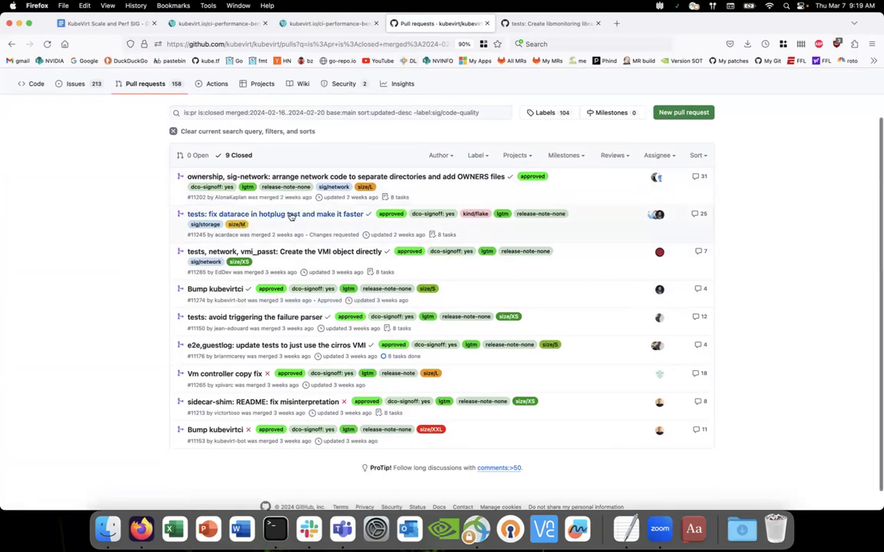
left_click(475, 156)
type("f")
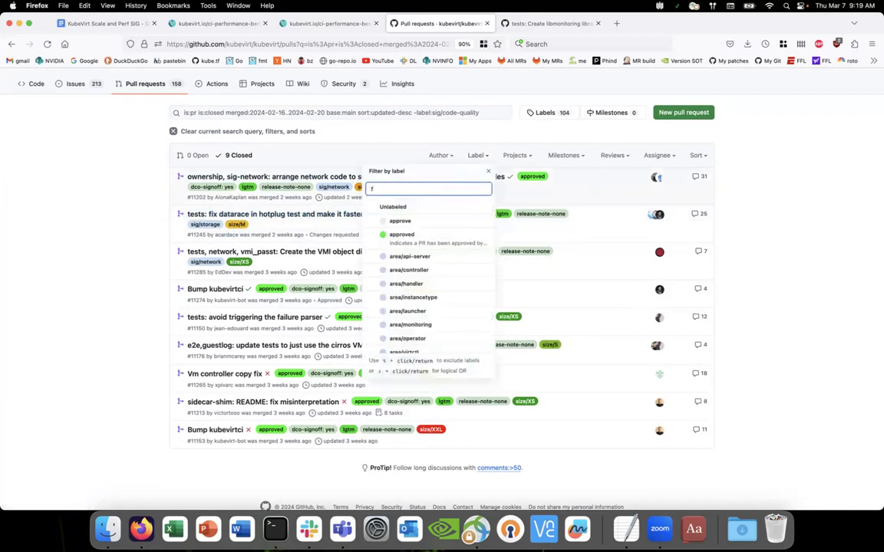
type("lake")
left_click(450, 213)
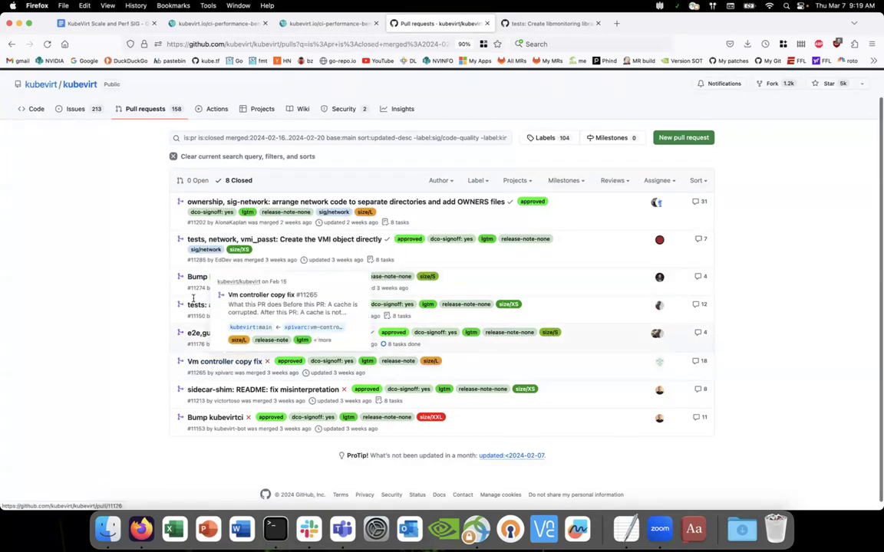
Step: Open the "Vm controller copy fix" pull request in a new tab and read its description
mouse_move(192, 278)
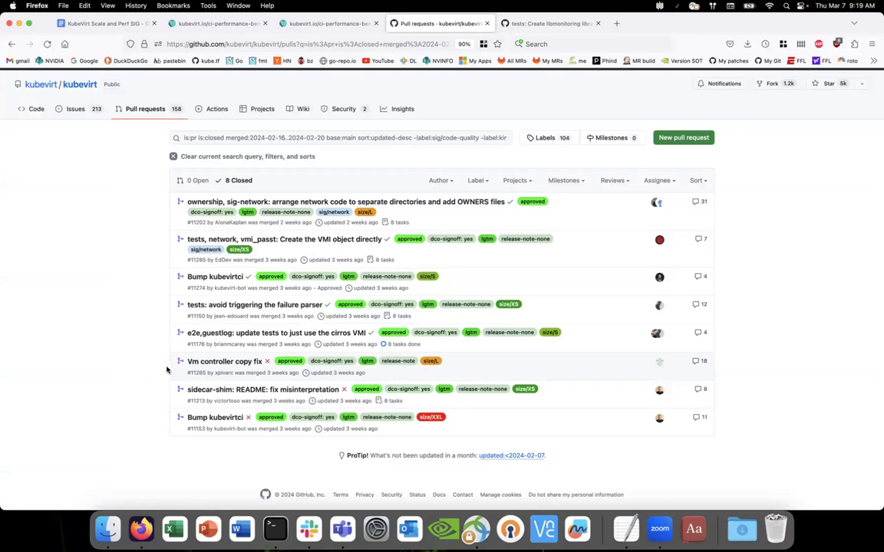
mouse_move(201, 363)
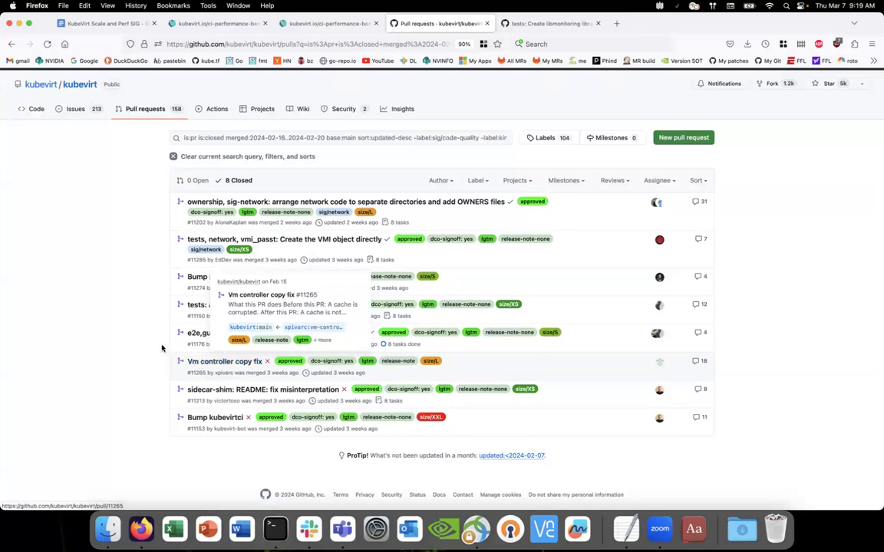
right_click(224, 338)
left_click(230, 338)
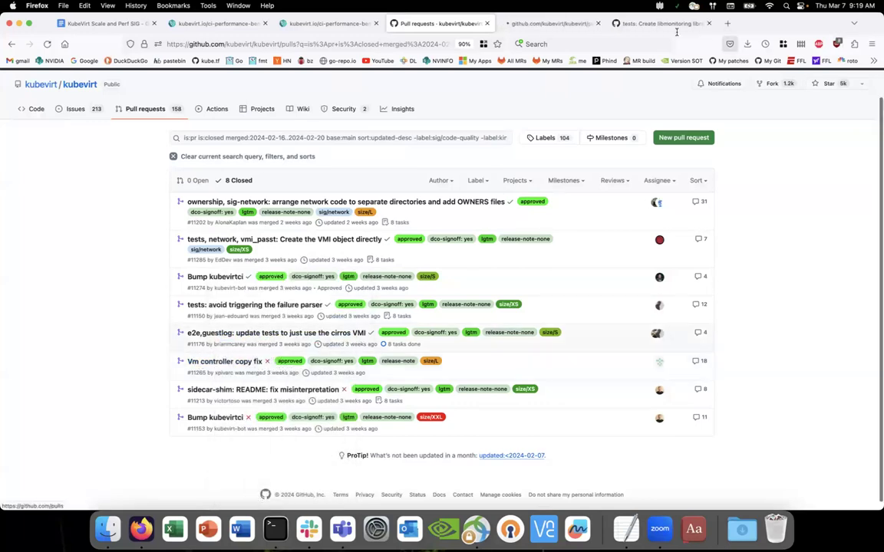
left_click(559, 28)
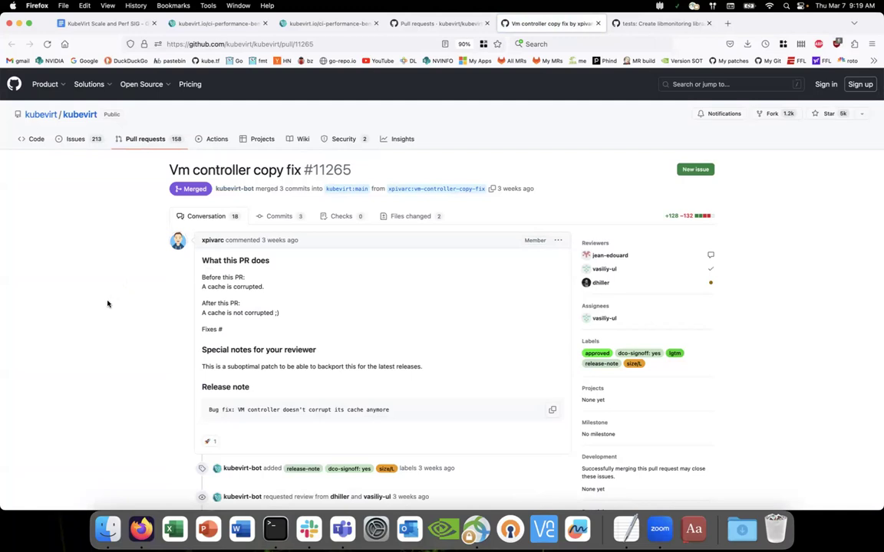
scroll(110, 304, "down", 1)
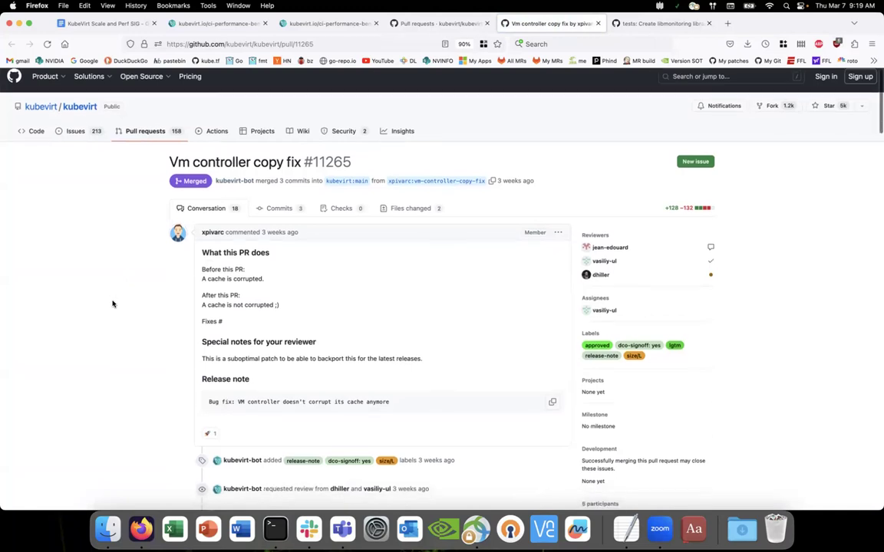
scroll(112, 304, "down", 5)
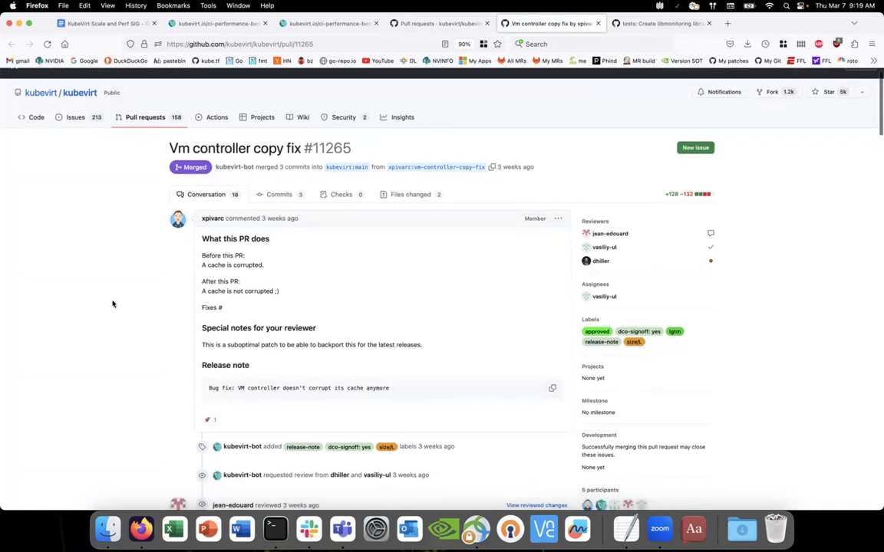
scroll(112, 304, "up", 5)
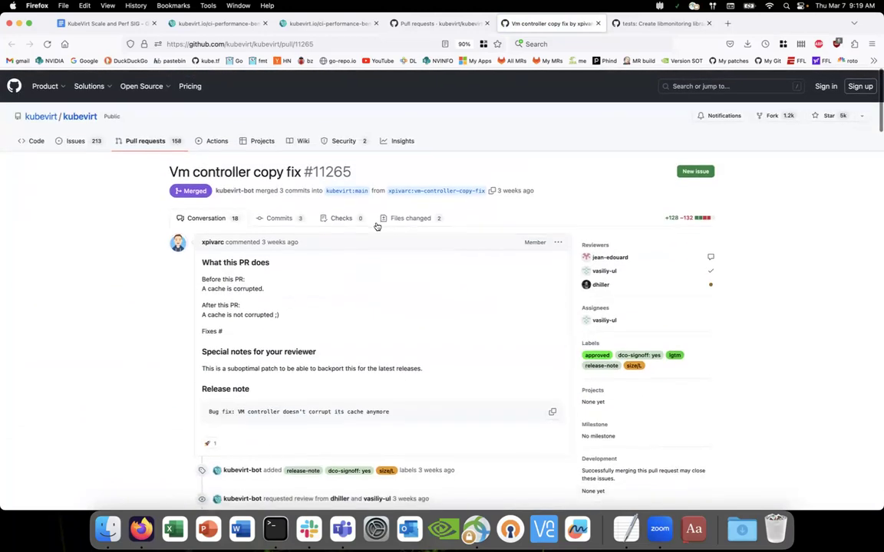
Step: Examine the pull request's changed files, going through the vm.go and vm_test.go diffs
left_click(395, 220)
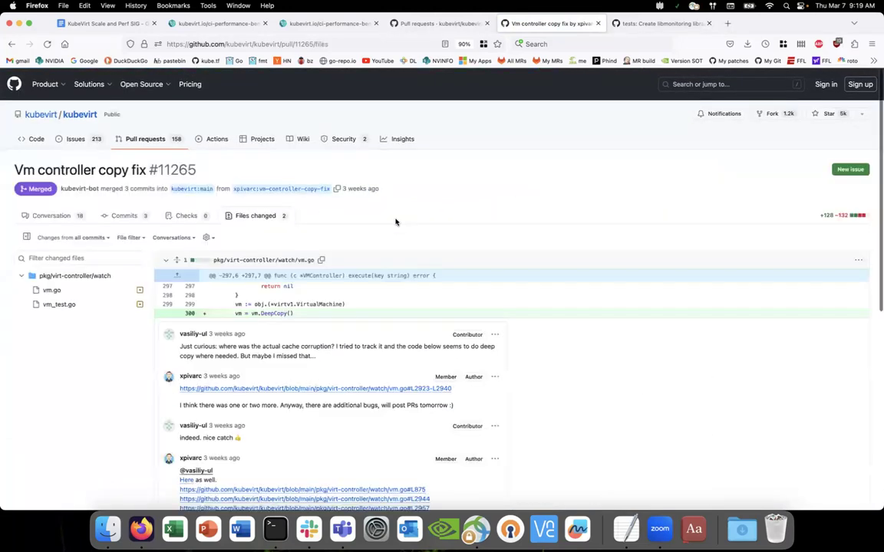
scroll(396, 222, "down", 2)
scroll(396, 222, "down", 7)
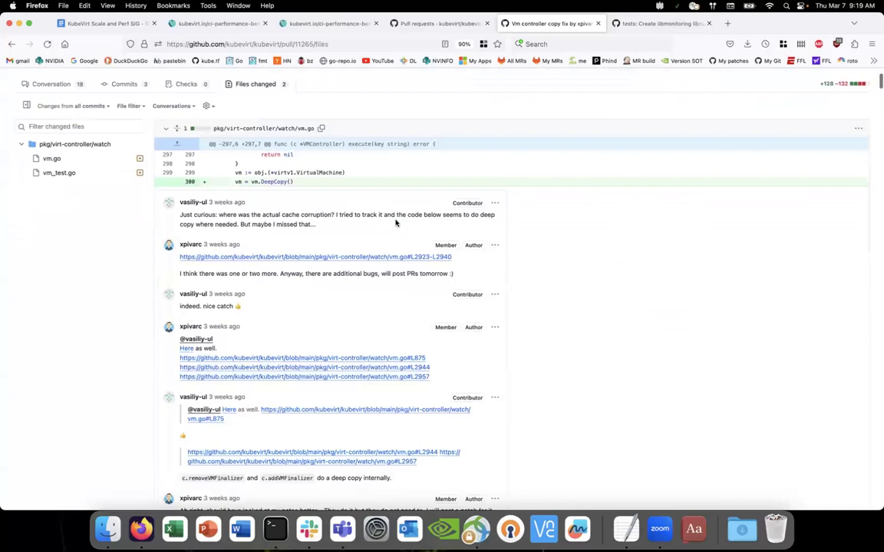
scroll(396, 223, "down", 4)
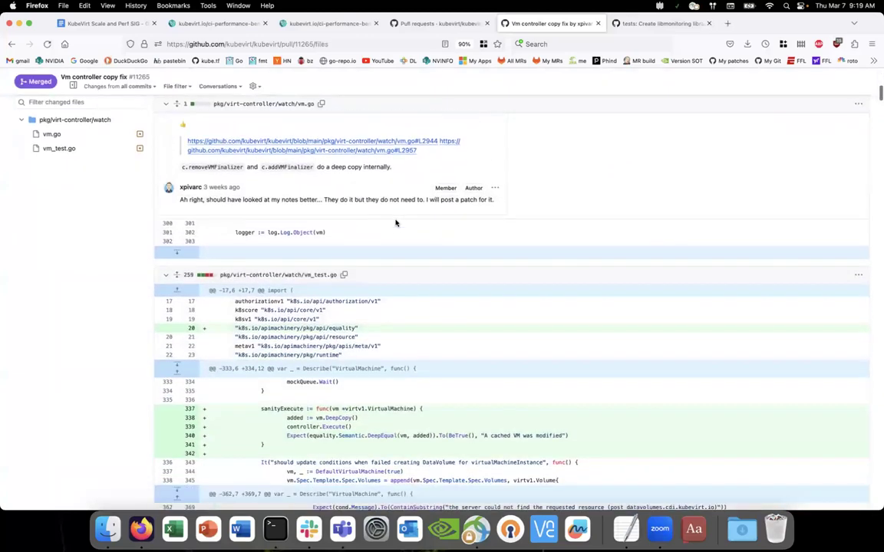
scroll(395, 222, "down", 2)
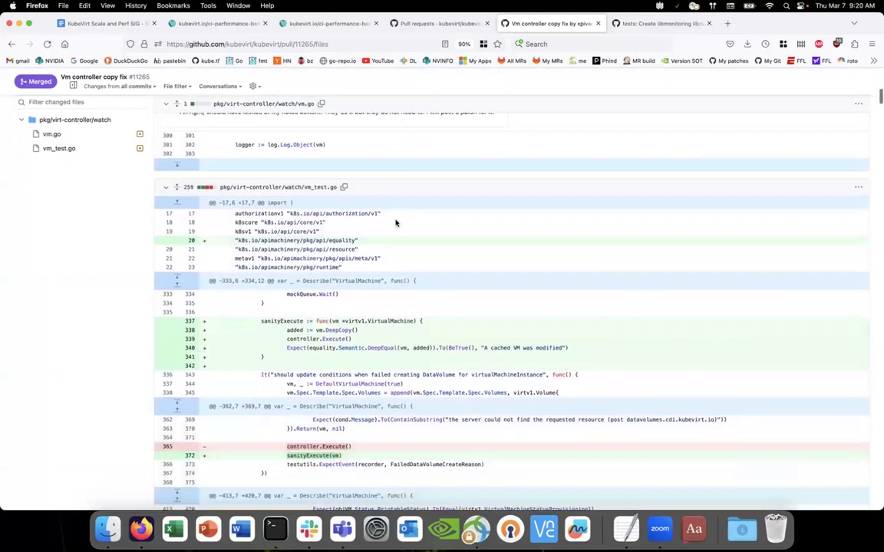
scroll(396, 223, "down", 1)
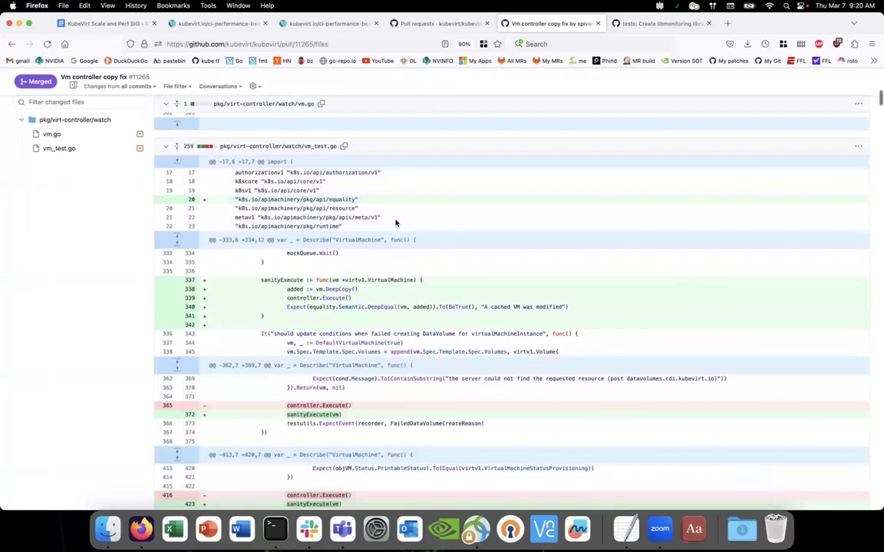
scroll(396, 222, "down", 2)
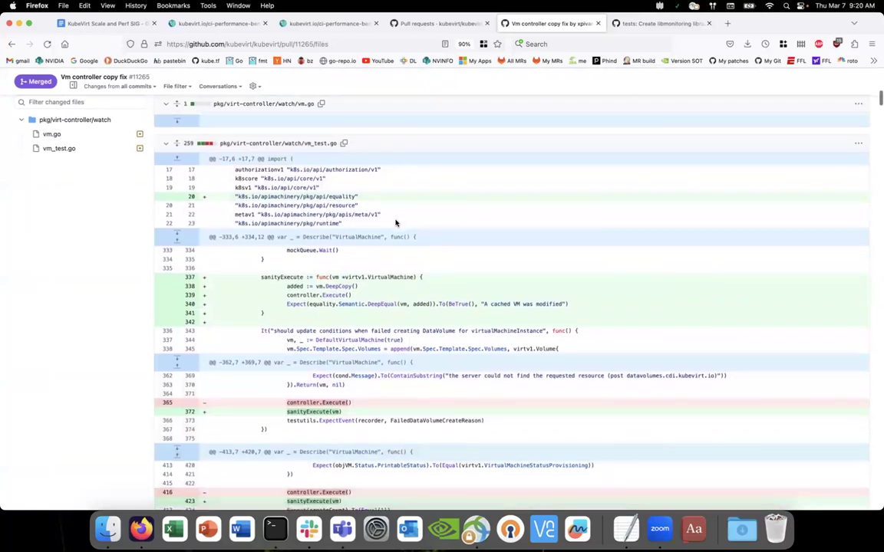
scroll(396, 222, "down", 10)
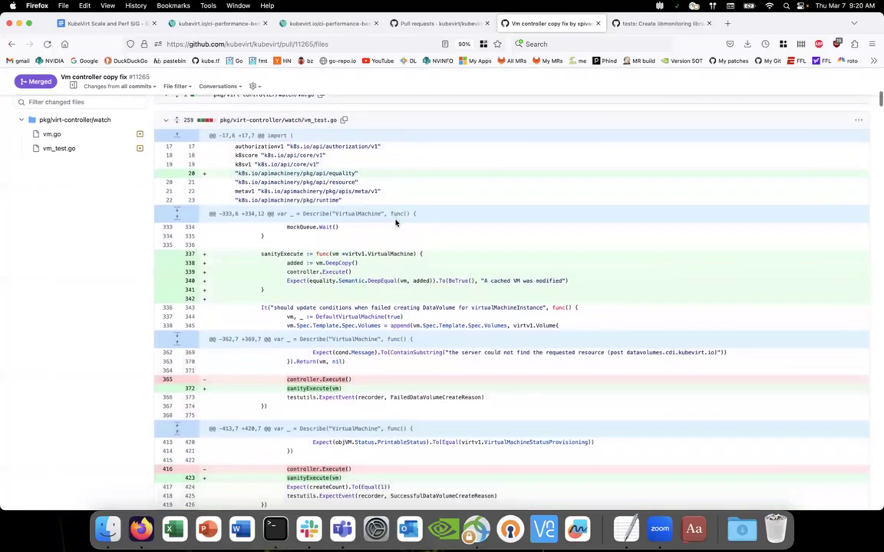
scroll(396, 222, "down", 20)
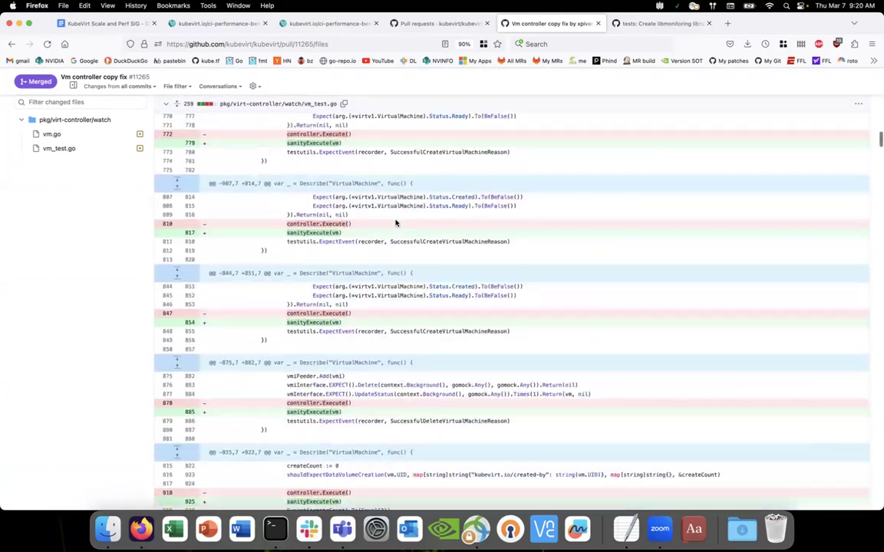
scroll(395, 222, "down", 20)
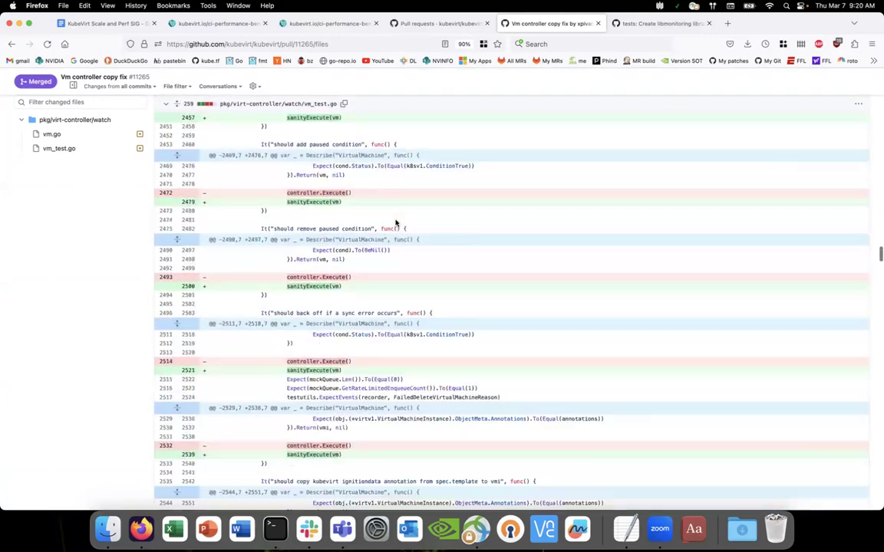
scroll(396, 222, "down", 10)
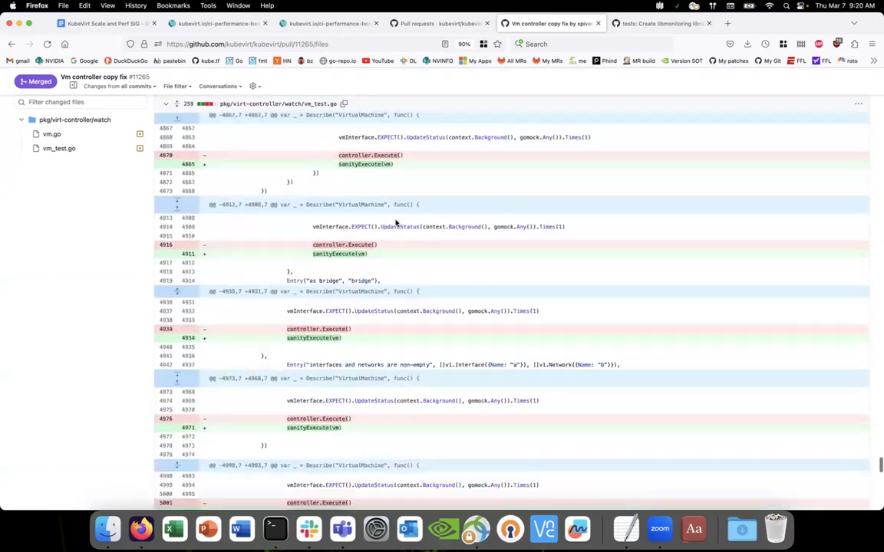
Step: Return to the vm.DeepCopy() change in vm.go and read the review comments beneath it
scroll(396, 221, "up", 15)
scroll(396, 217, "up", 20)
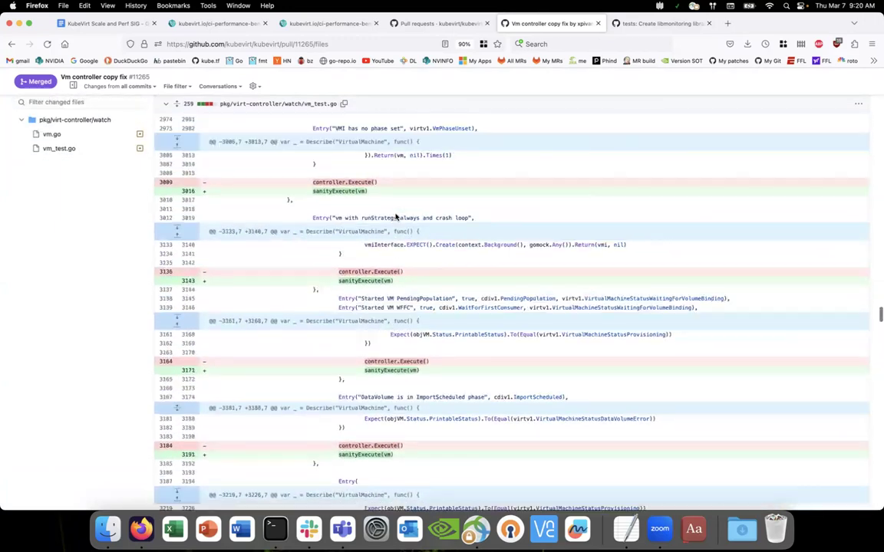
scroll(396, 217, "down", 8)
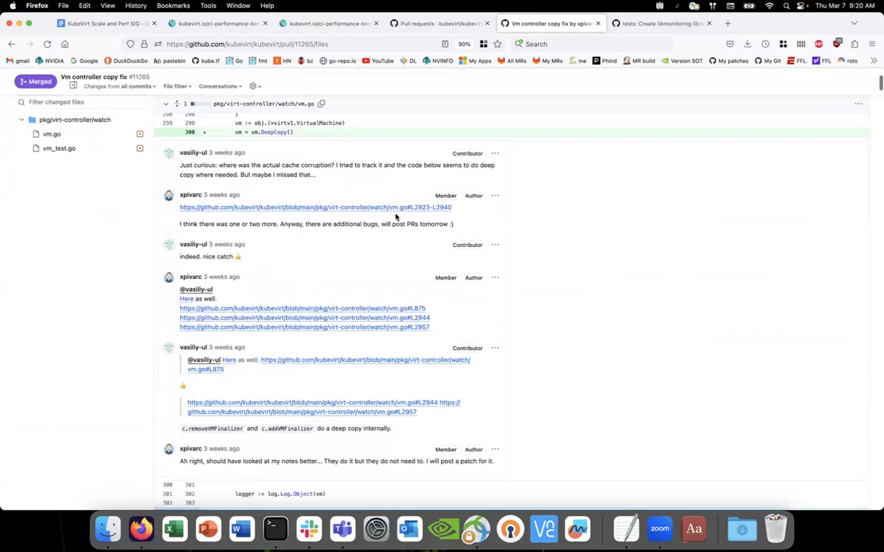
scroll(396, 217, "up", 7)
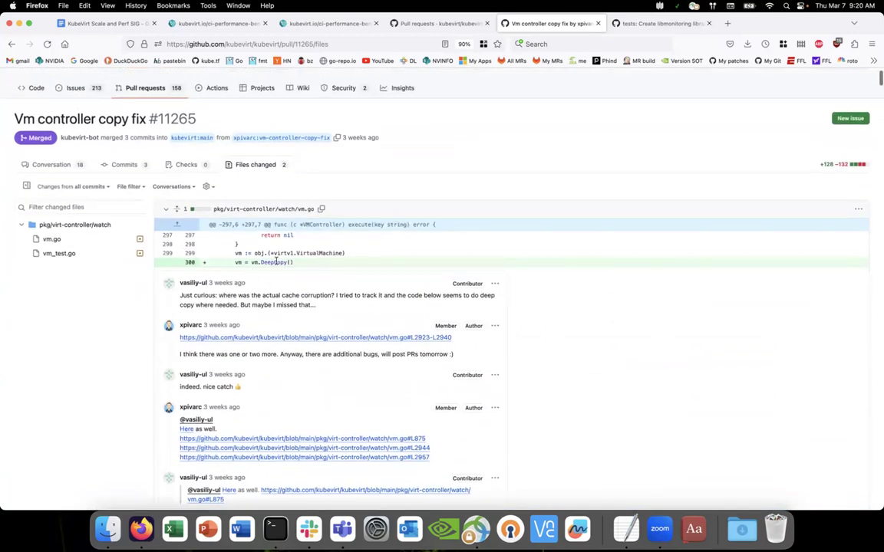
scroll(277, 264, "down", 1)
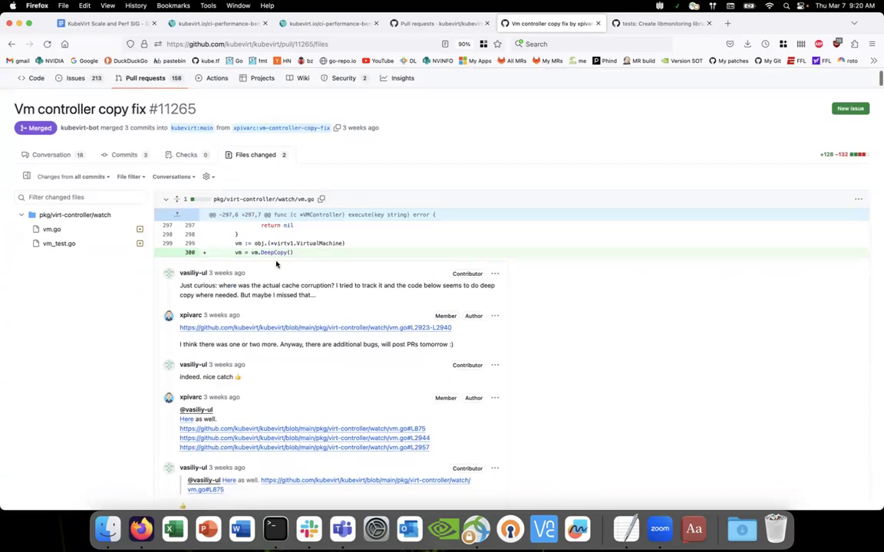
scroll(277, 264, "down", 2)
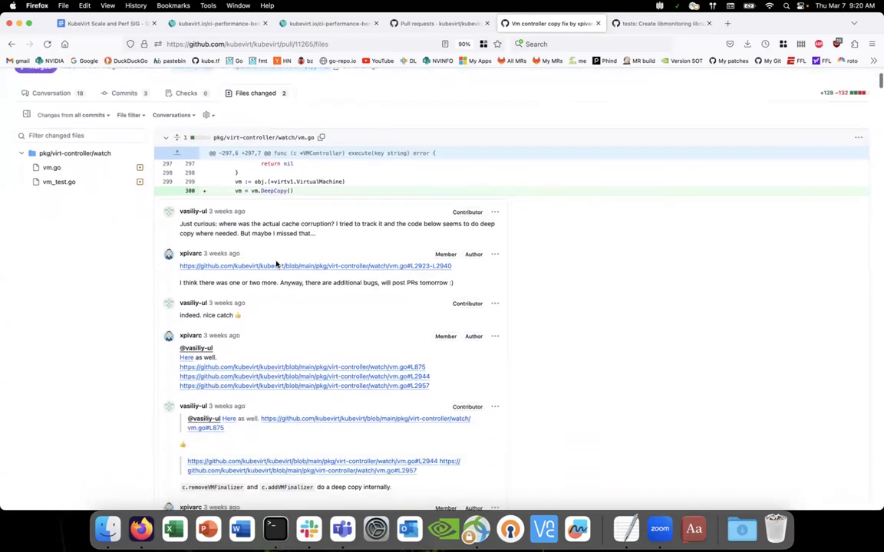
Step: Read the rest of the review thread beneath the vm.DeepCopy() change and return to the filtered pull request list
scroll(277, 264, "down", 3)
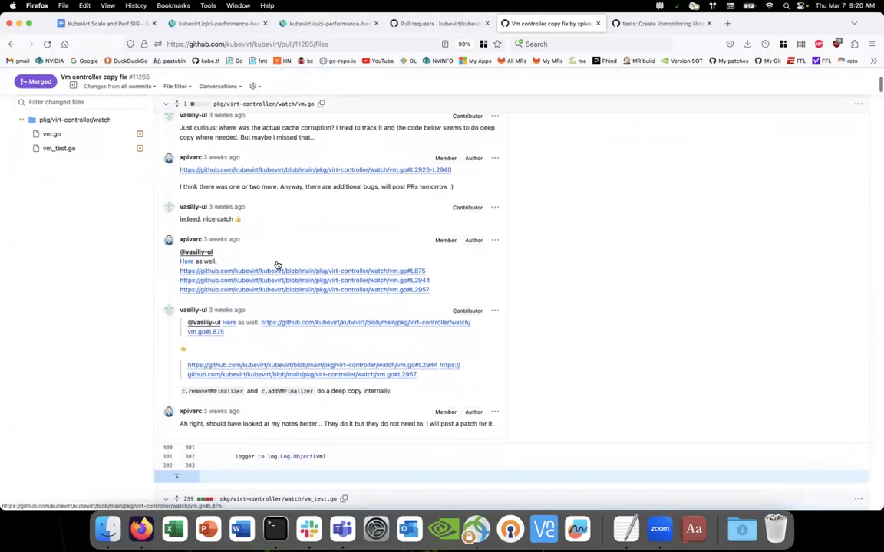
left_click(460, 23)
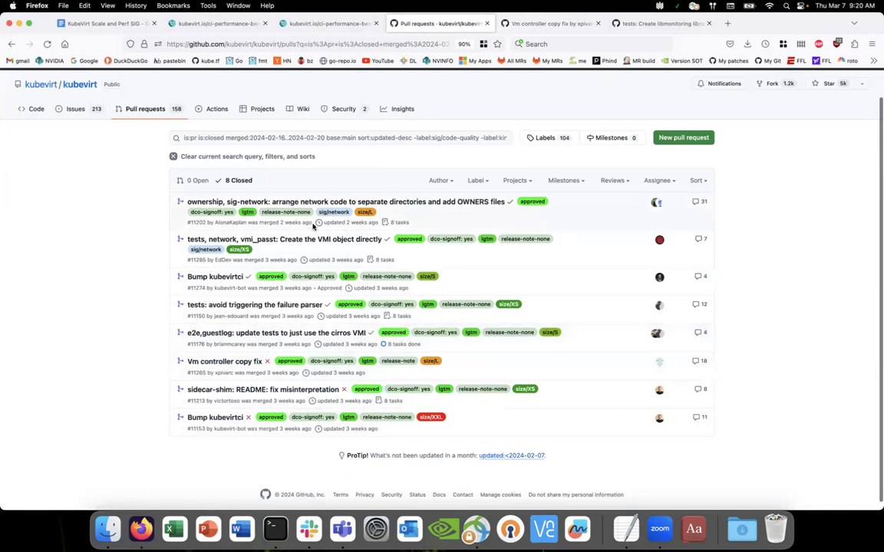
Step: Return to the weekly performance benchmark charts and examine the GET-nodes-count for vmi graph alongside its neighbouring charts
left_click(278, 29)
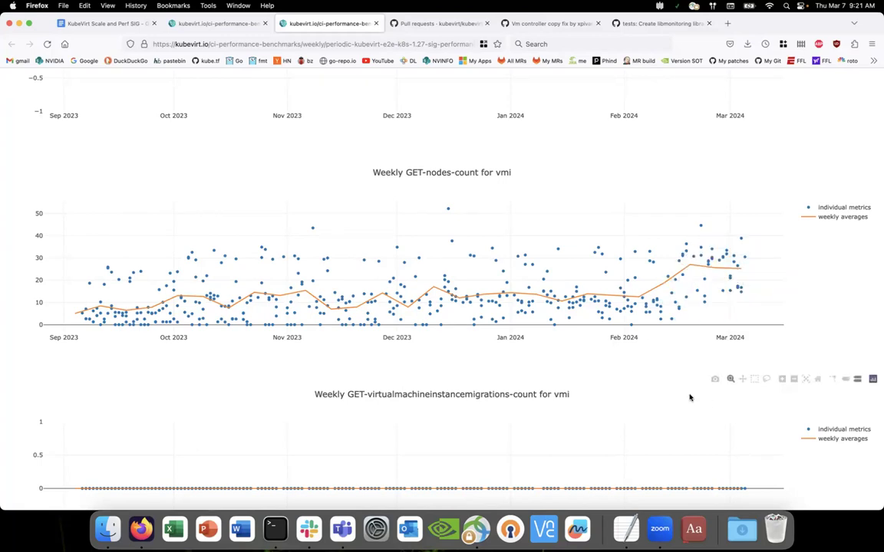
scroll(678, 400, "up", 1)
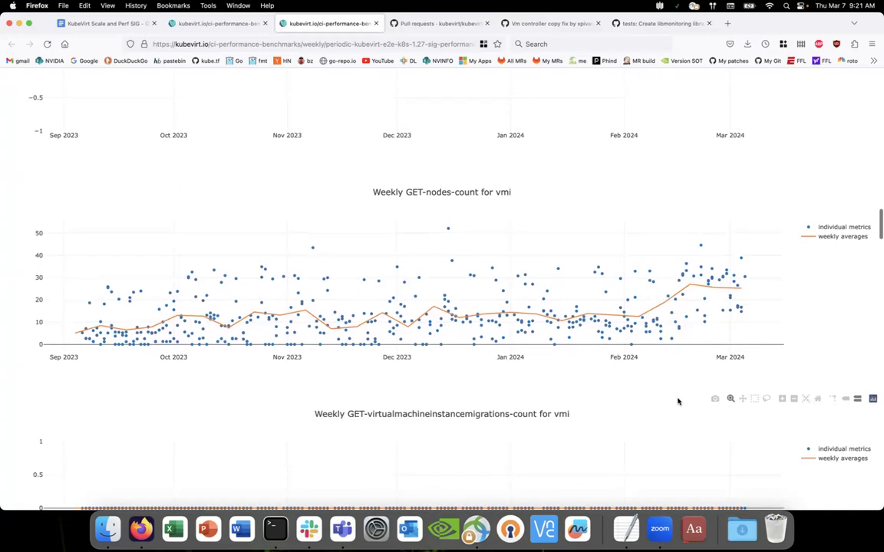
scroll(685, 298, "up", 5)
scroll(685, 297, "down", 3)
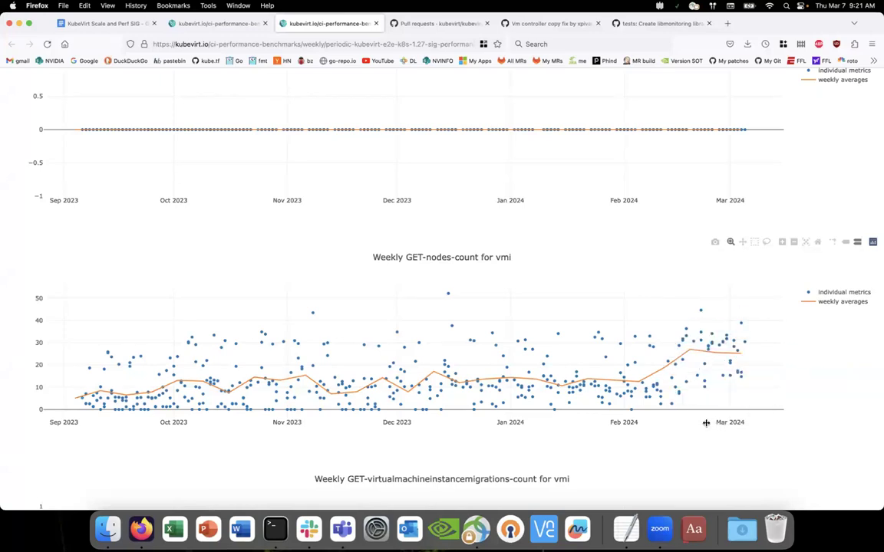
scroll(706, 423, "up", 2)
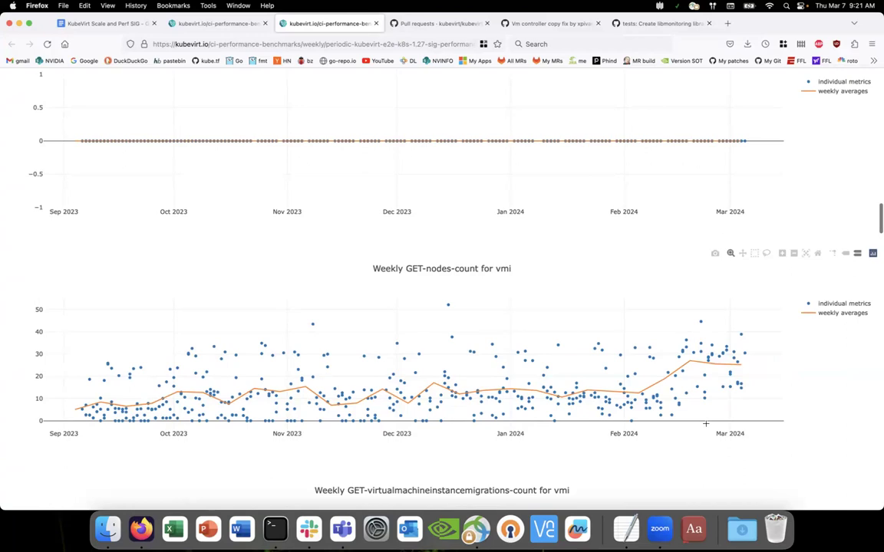
scroll(706, 423, "down", 4)
scroll(706, 426, "down", 5)
scroll(706, 426, "up", 5)
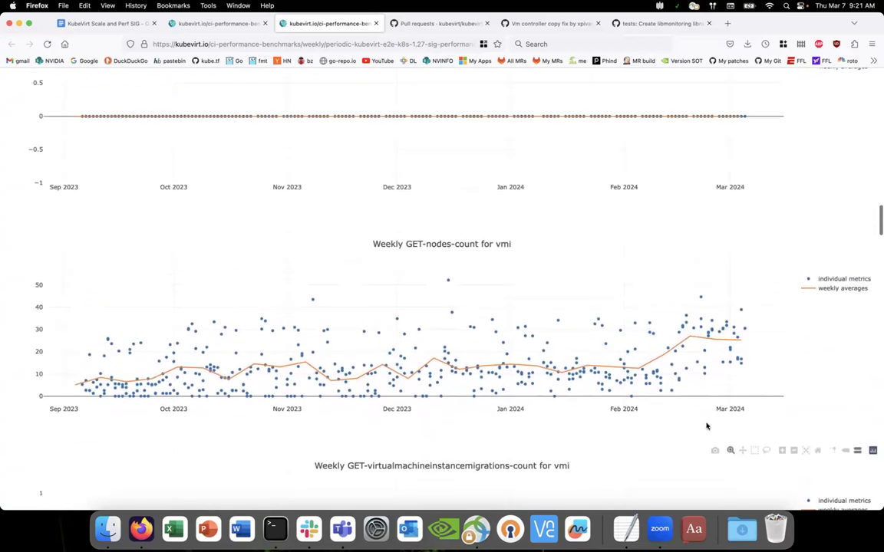
scroll(707, 426, "up", 3)
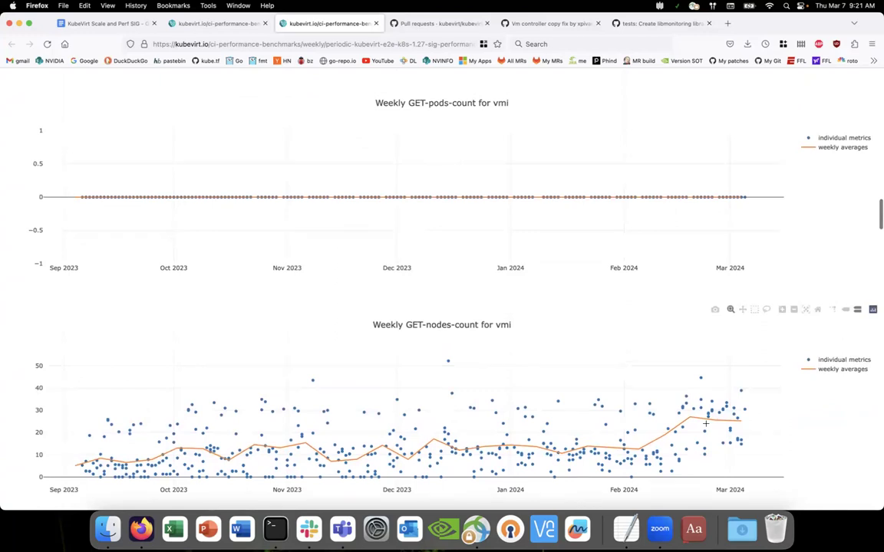